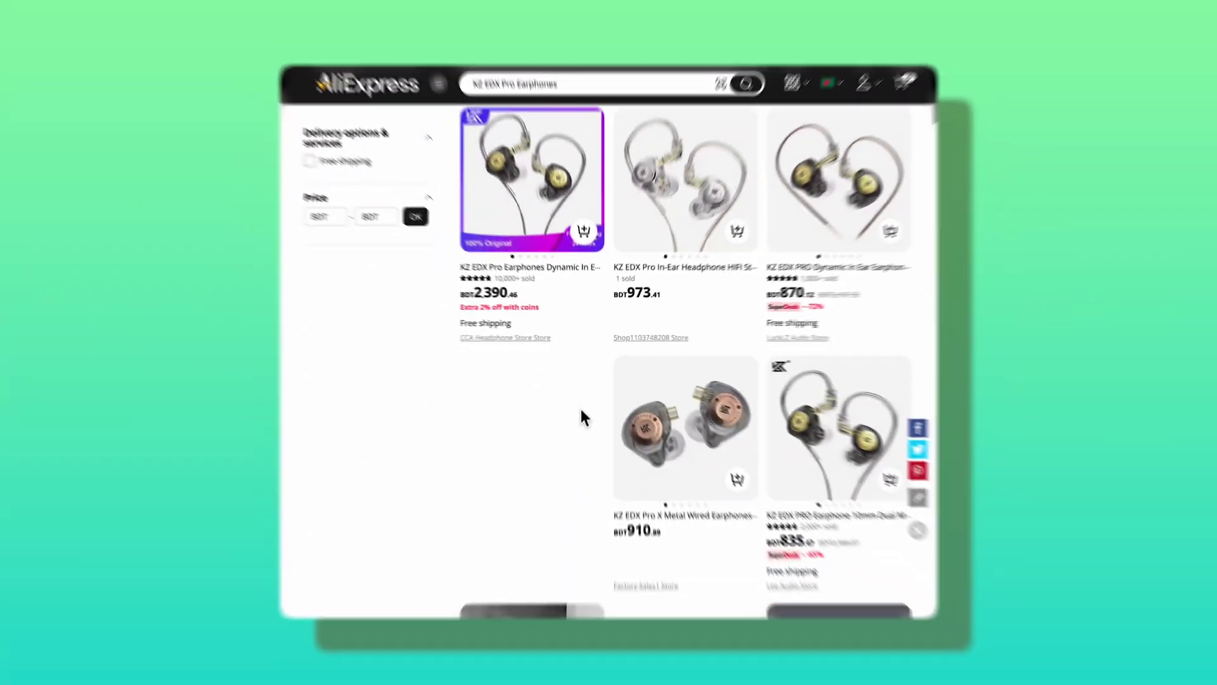
pyautogui.scroll(-3, 580, 406)
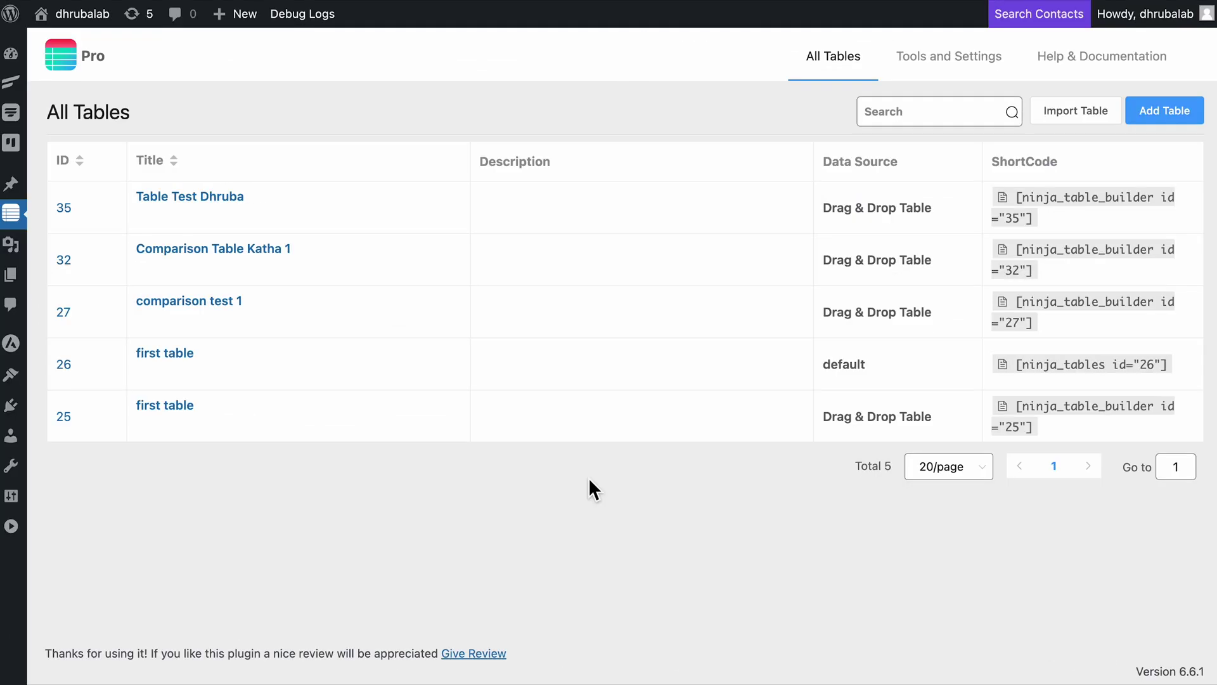
# Start a new Drag & Drop table from Add Table
pyautogui.click(1162, 121)
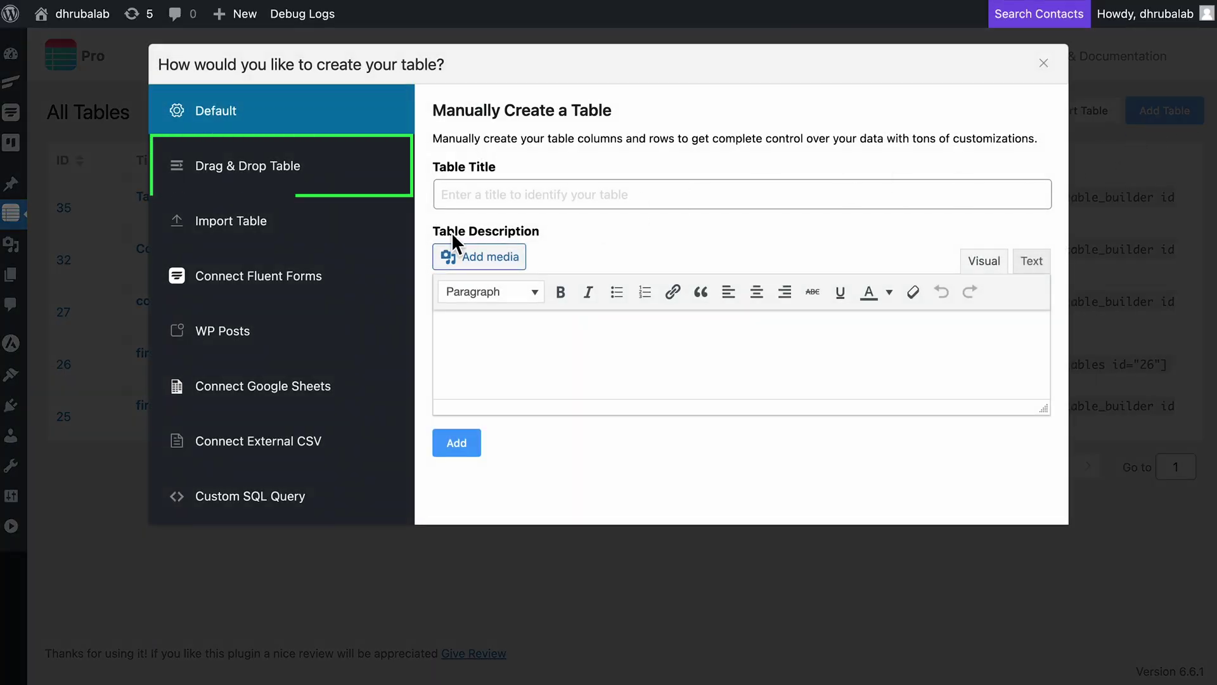
pyautogui.click(325, 190)
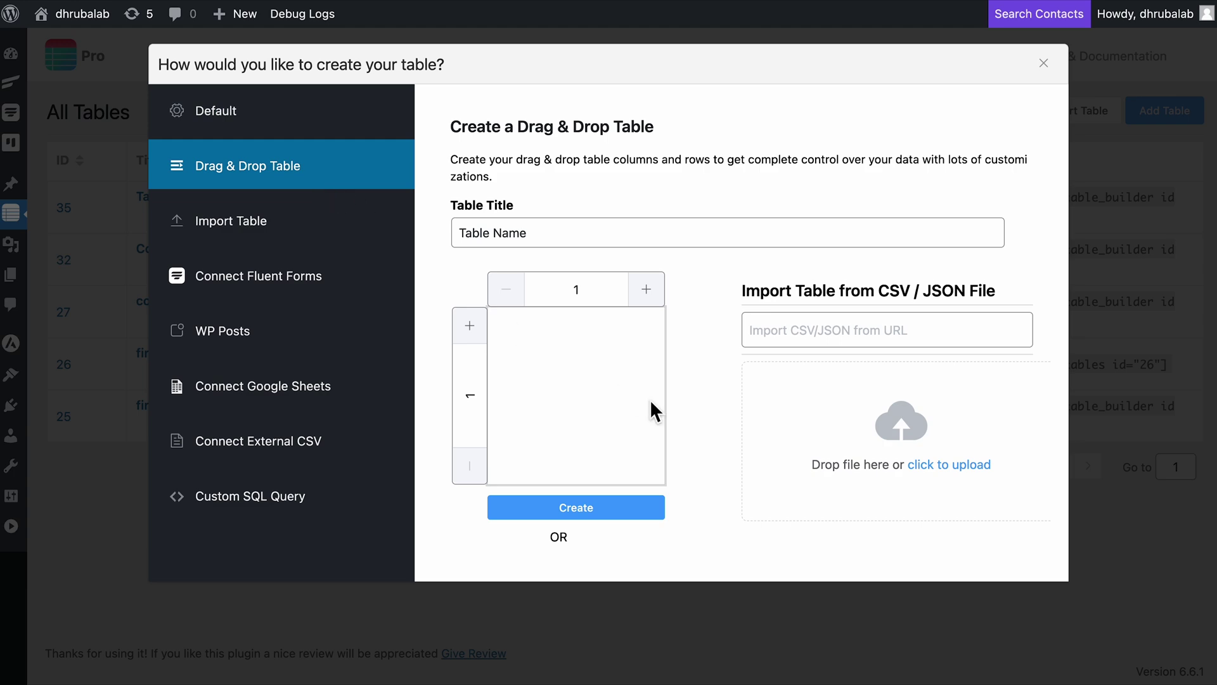
pyautogui.scroll(-15, 696, 425)
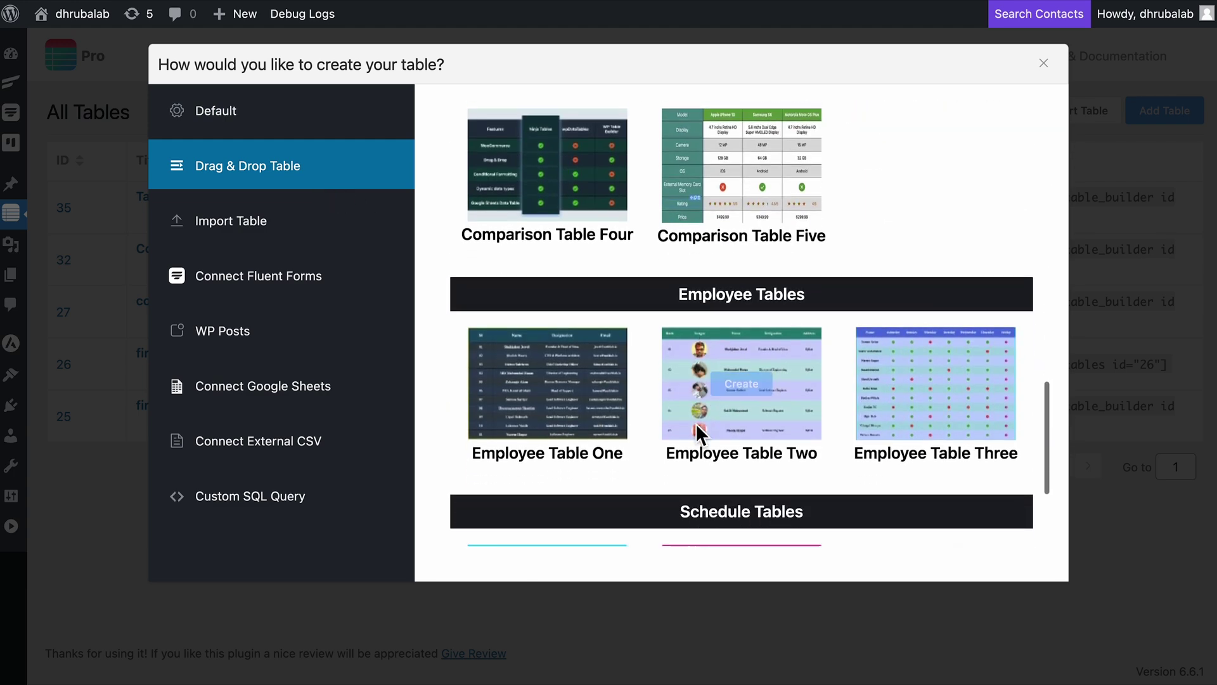
pyautogui.scroll(-2, 695, 424)
pyautogui.scroll(6, 695, 423)
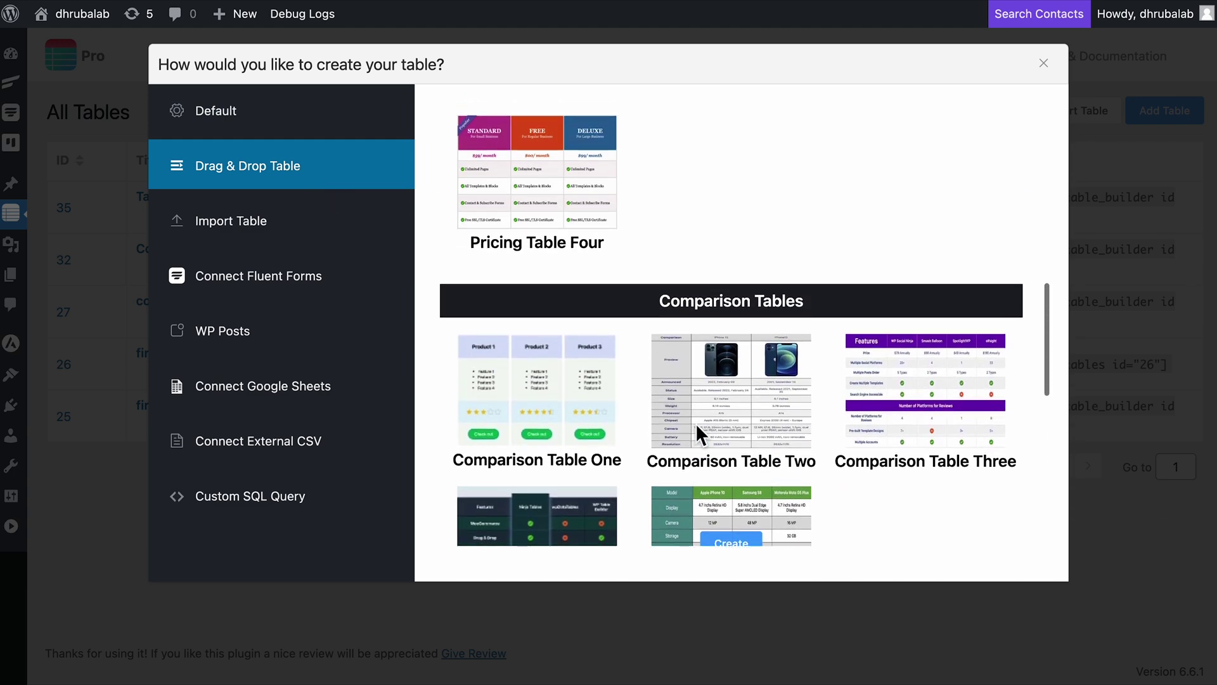
pyautogui.scroll(7, 695, 424)
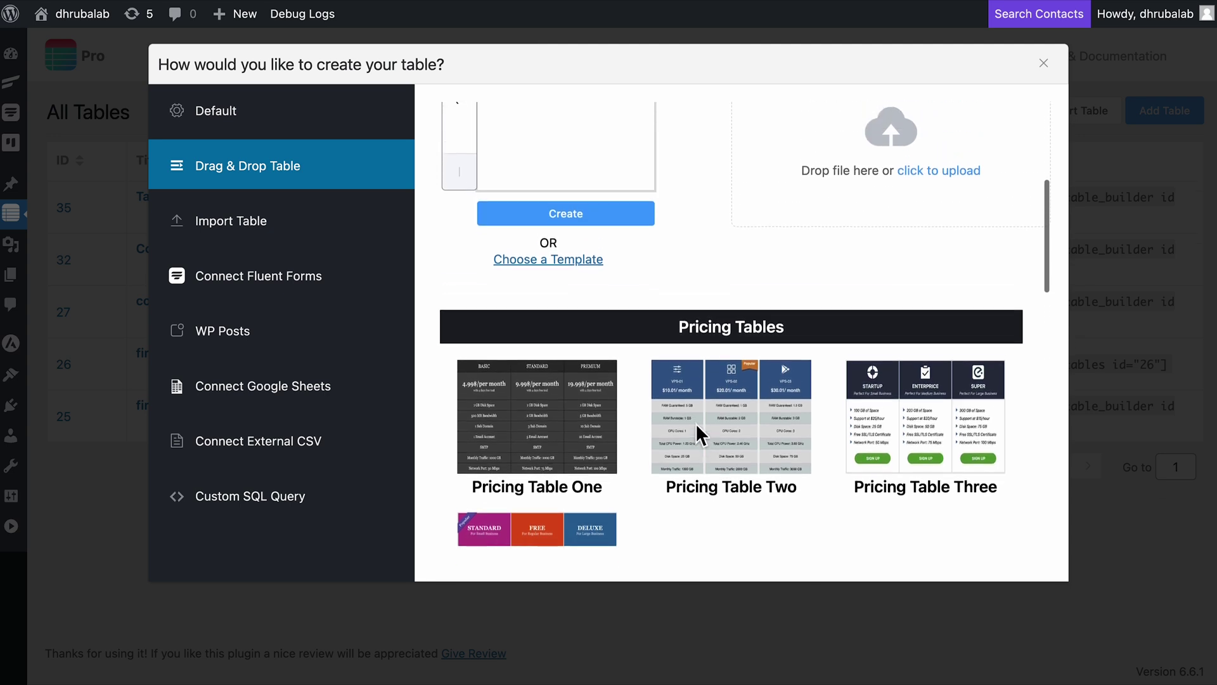
pyautogui.scroll(5, 695, 423)
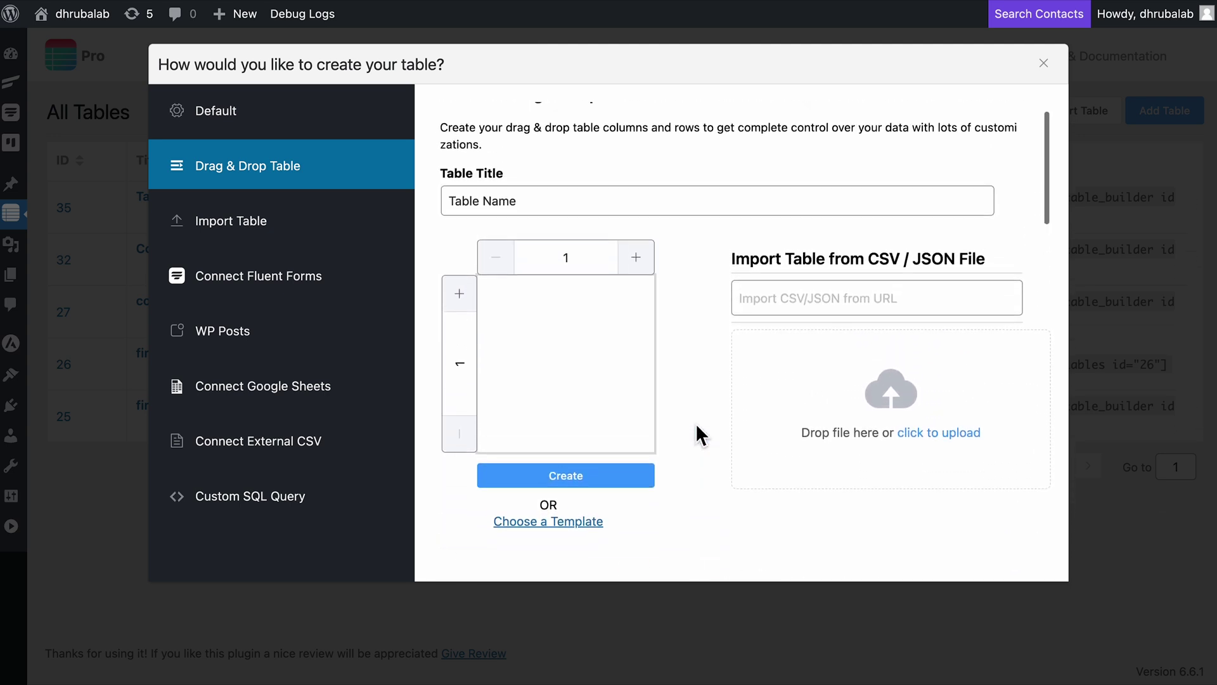
pyautogui.scroll(1, 694, 424)
# Title the table 'Comparison', set 3 columns and 5 rows, and create it
pyautogui.tripleClick(533, 244)
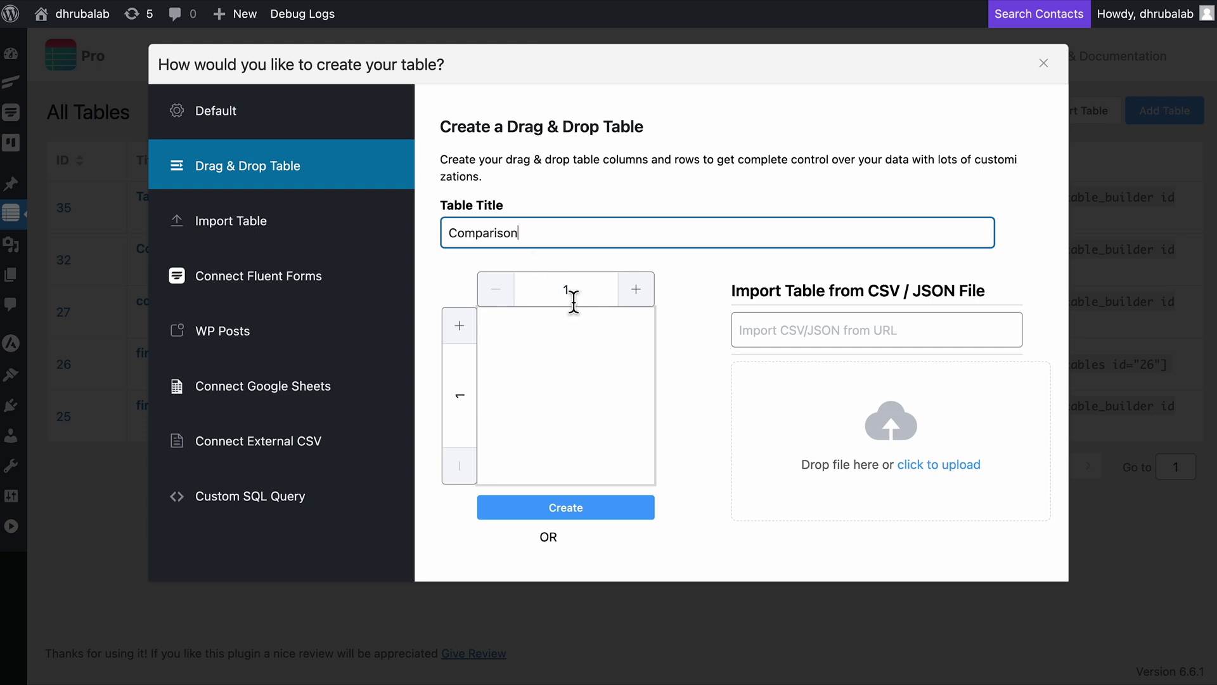
pyautogui.click(649, 299)
pyautogui.click(649, 299)
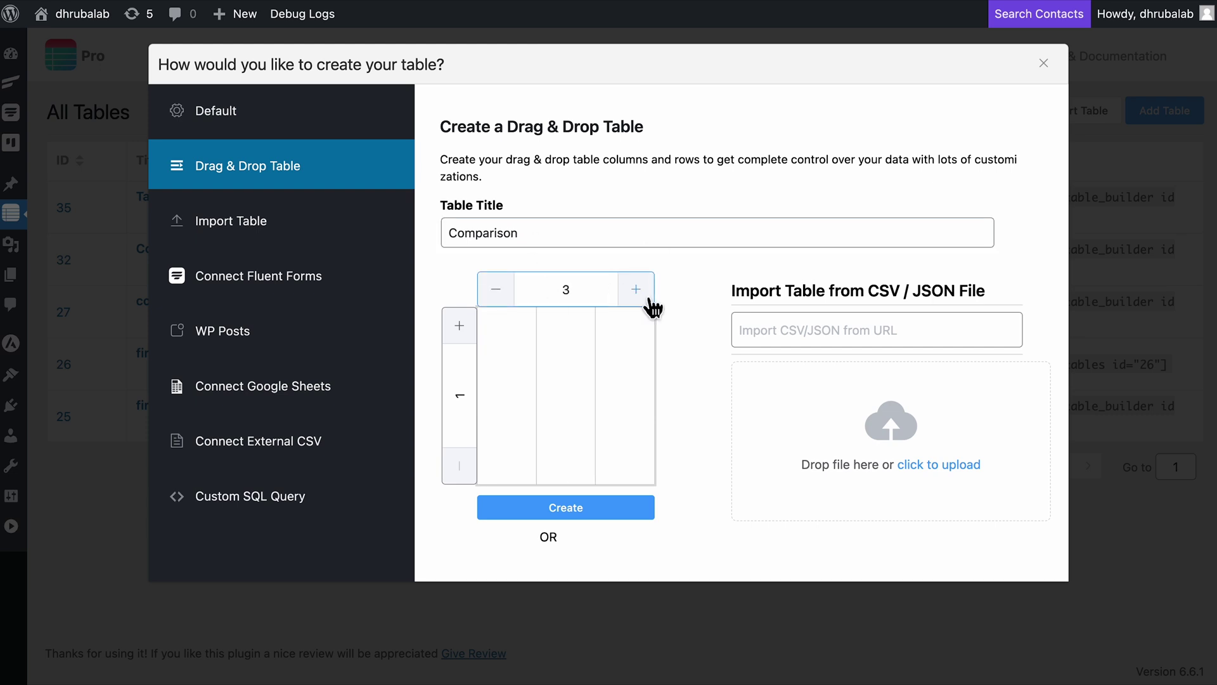
pyautogui.click(470, 331)
pyautogui.click(470, 330)
pyautogui.click(470, 331)
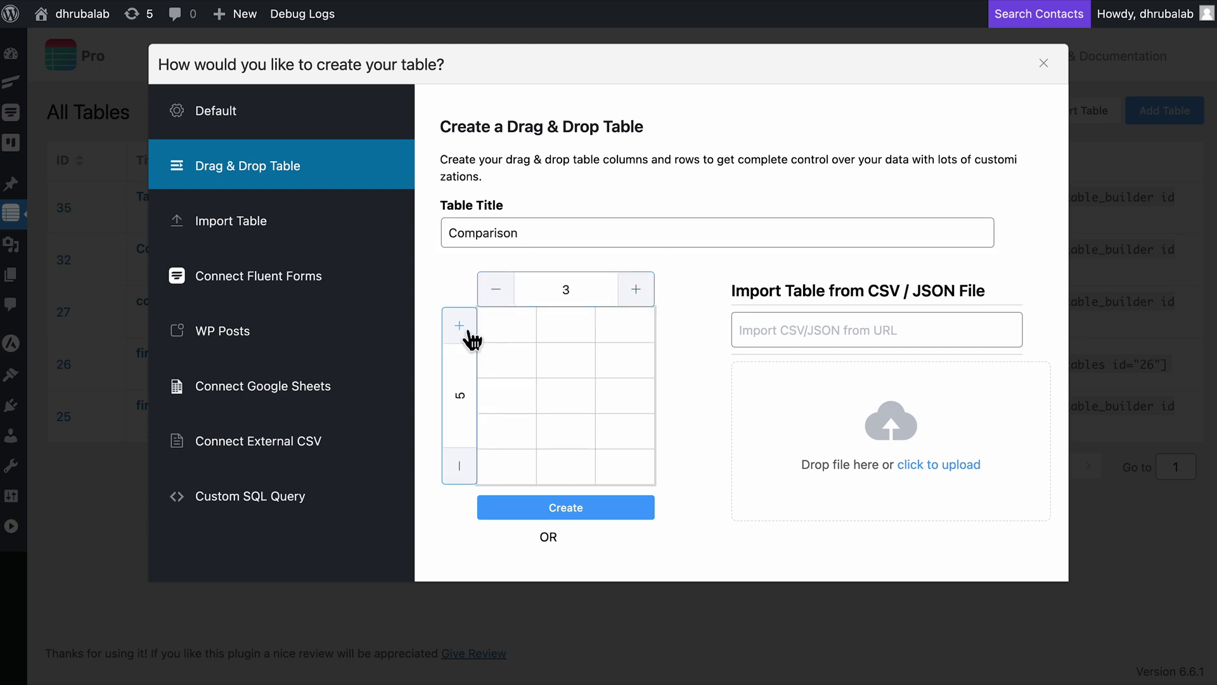
pyautogui.click(577, 519)
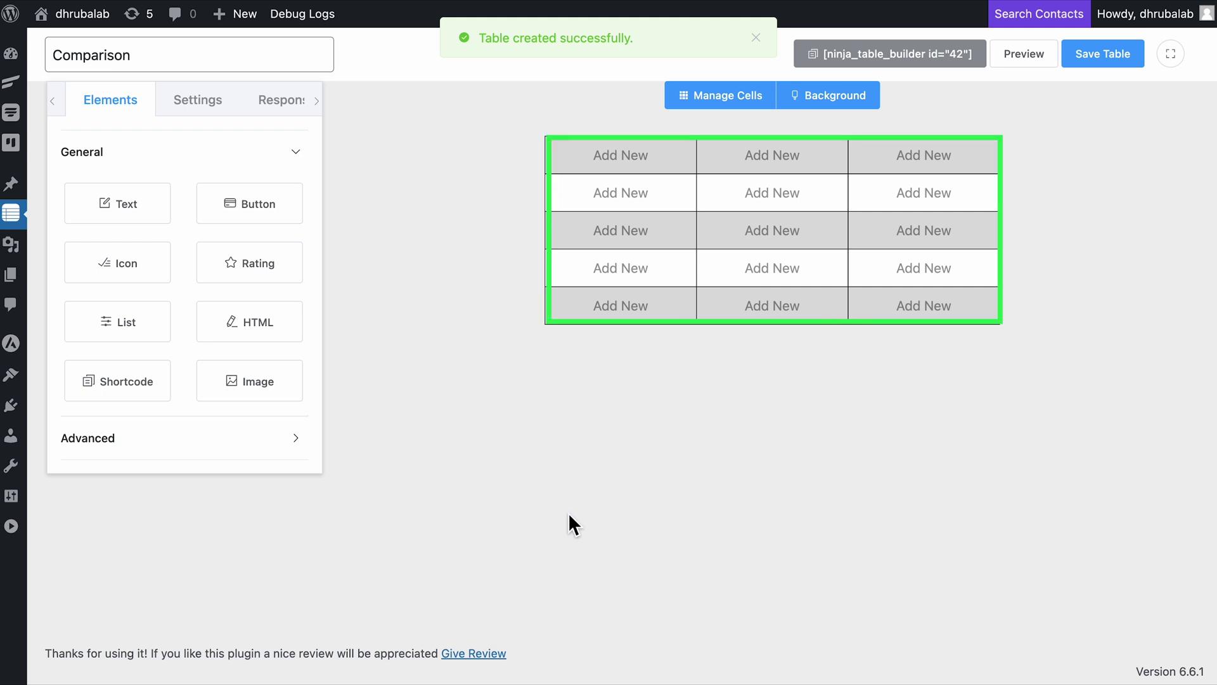
# Label column-1 rows Preview, Announced and Status, and drop Button and Icon elements into Preview
pyautogui.click(634, 197)
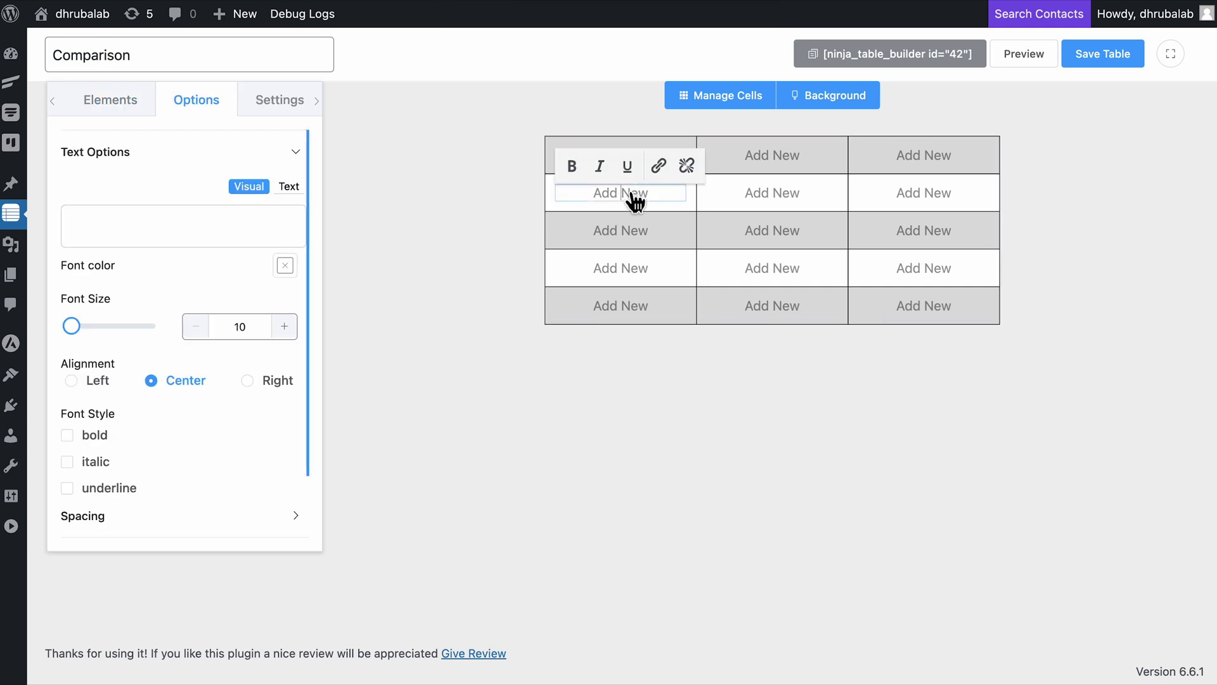
pyautogui.click(632, 236)
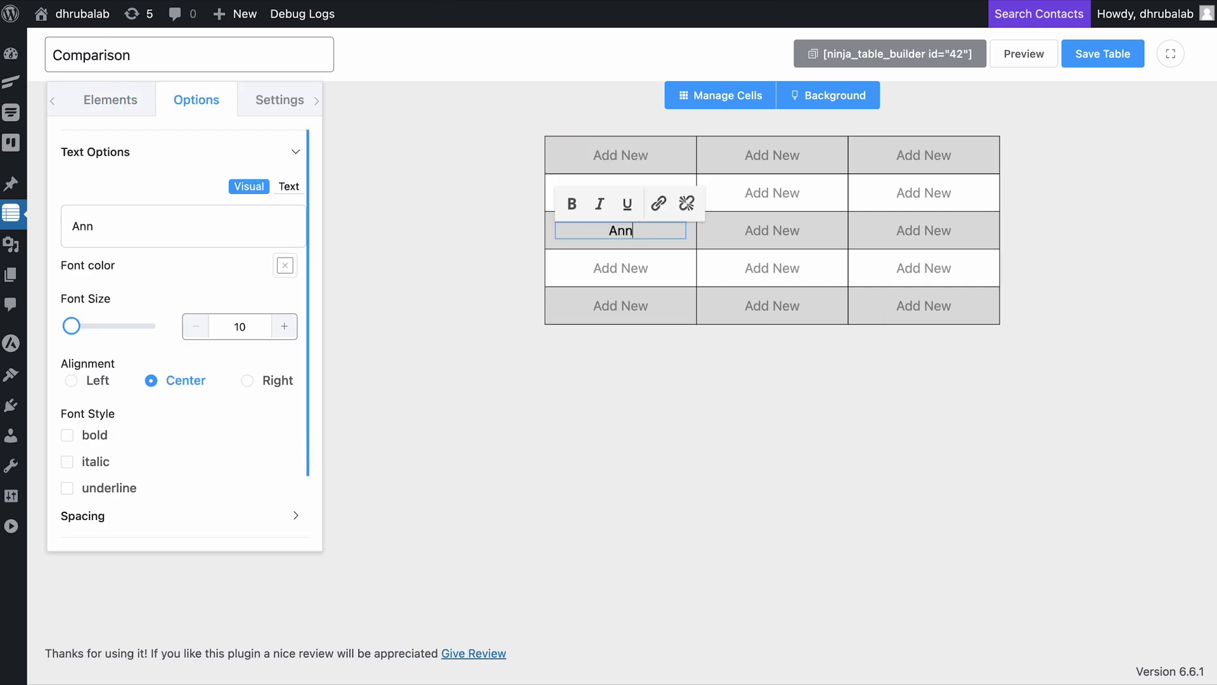
pyautogui.click(636, 274)
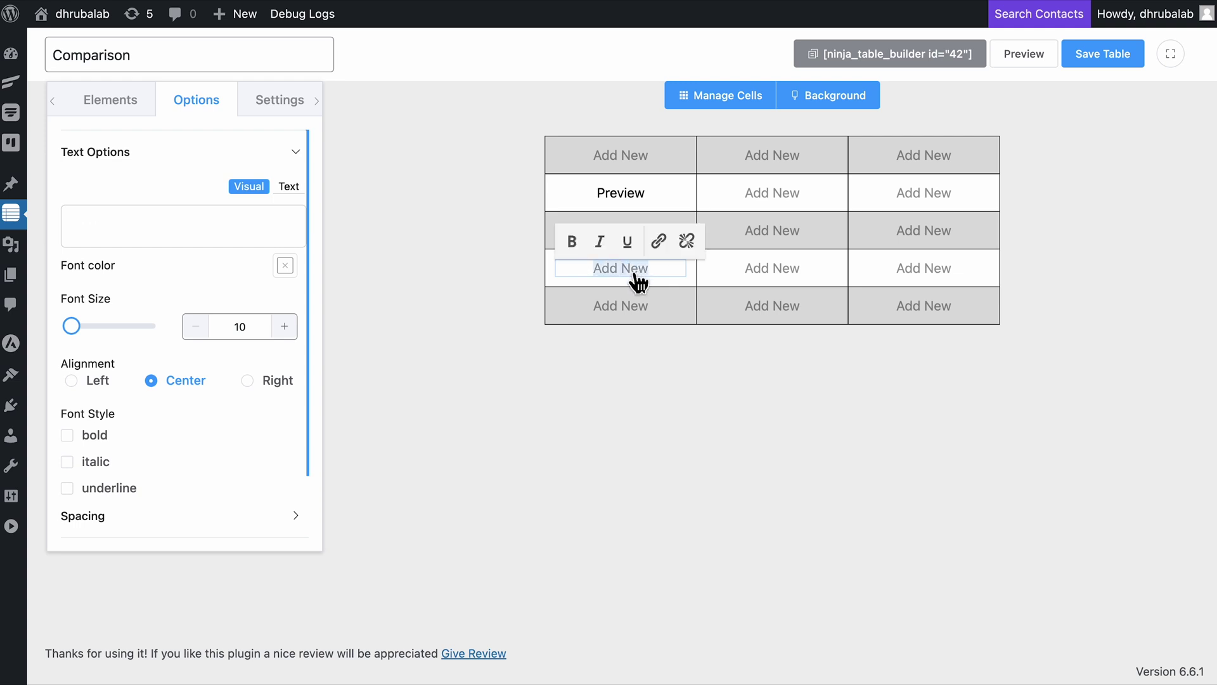
pyautogui.write('Status')
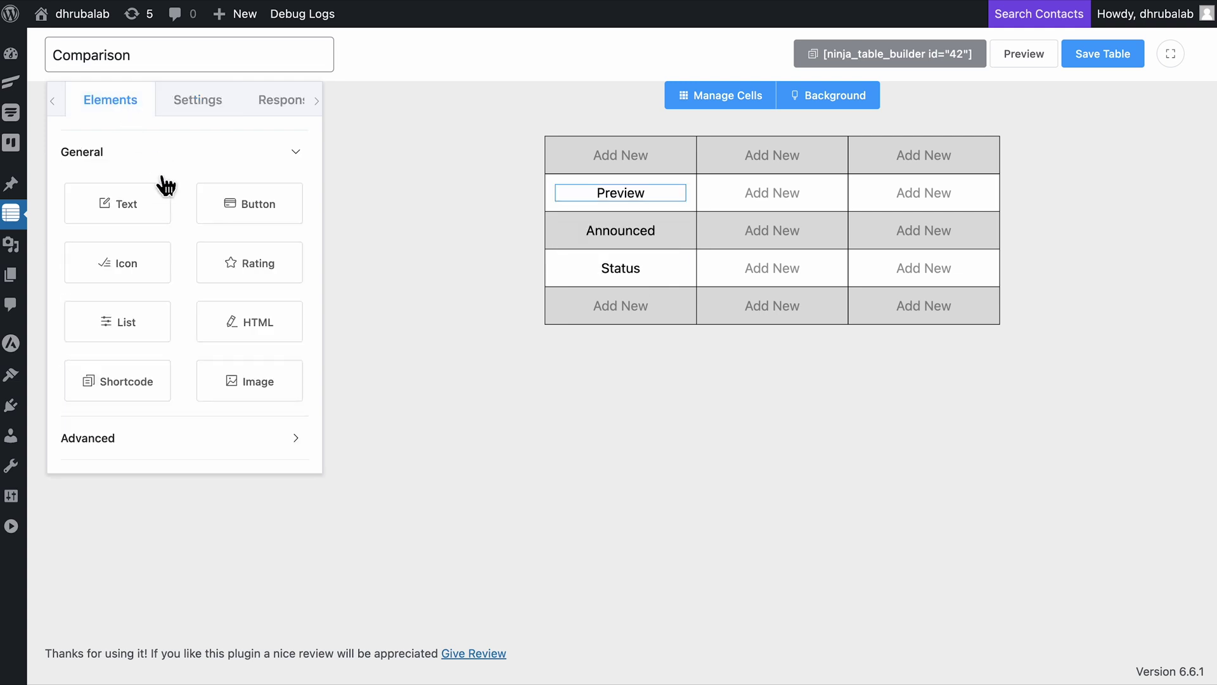
pyautogui.moveTo(249, 204); pyautogui.dragTo(562, 215)
pyautogui.moveTo(132, 267); pyautogui.dragTo(653, 236)
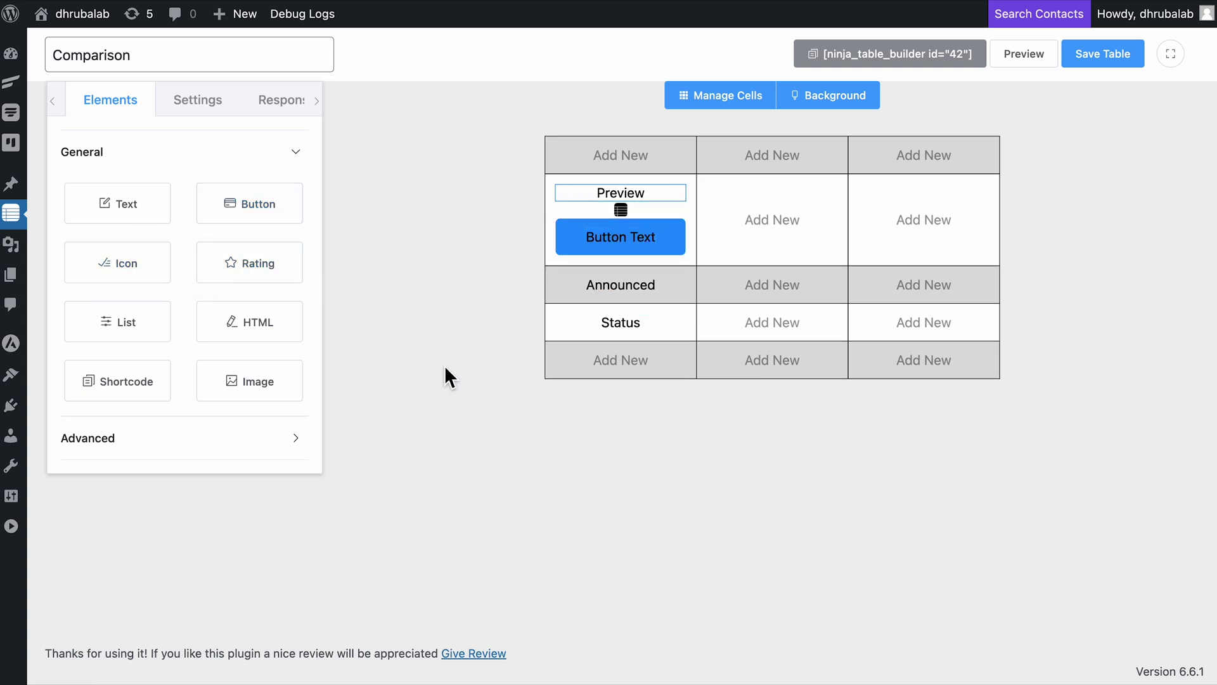
# Remove the extra button and label the header cells Comparison, iphone 15 pro max, iphone 14 pro max
pyautogui.click(679, 211)
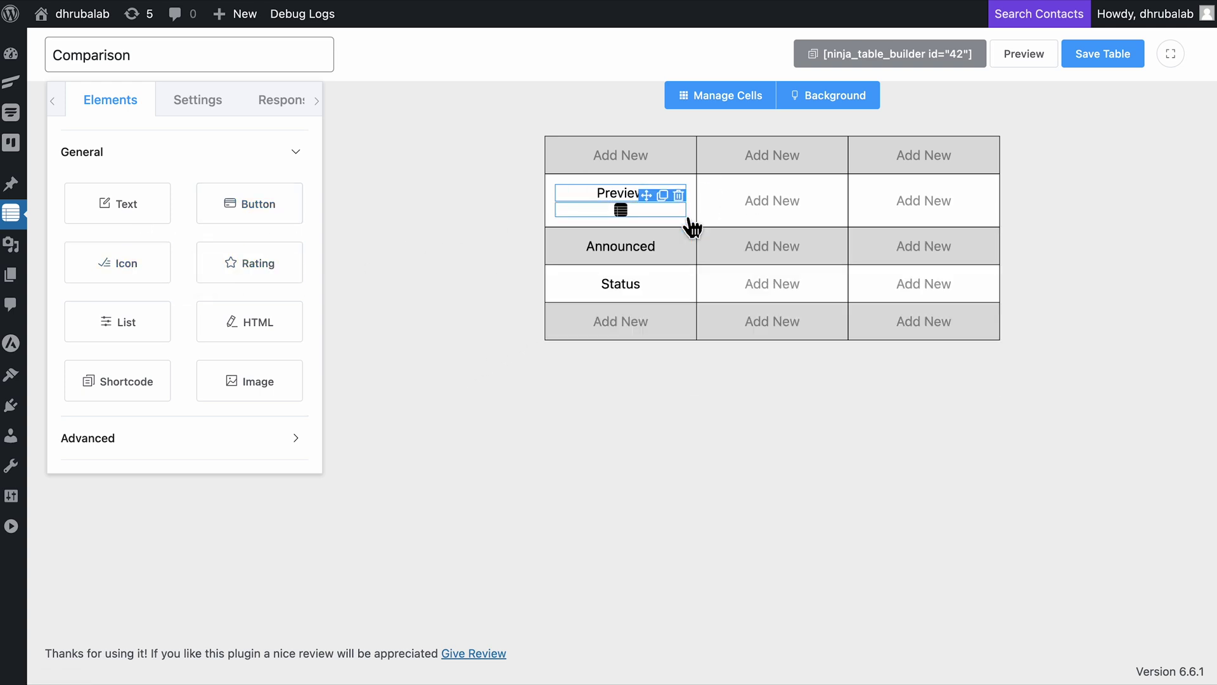
pyautogui.click(631, 166)
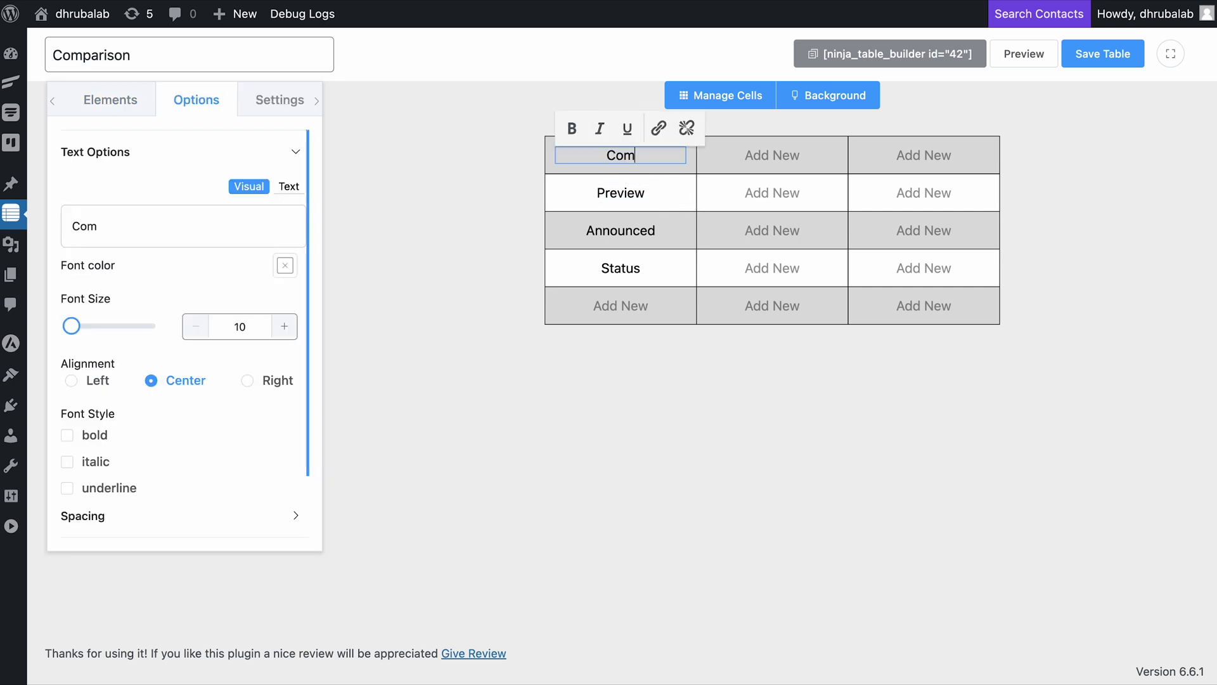
pyautogui.click(774, 160)
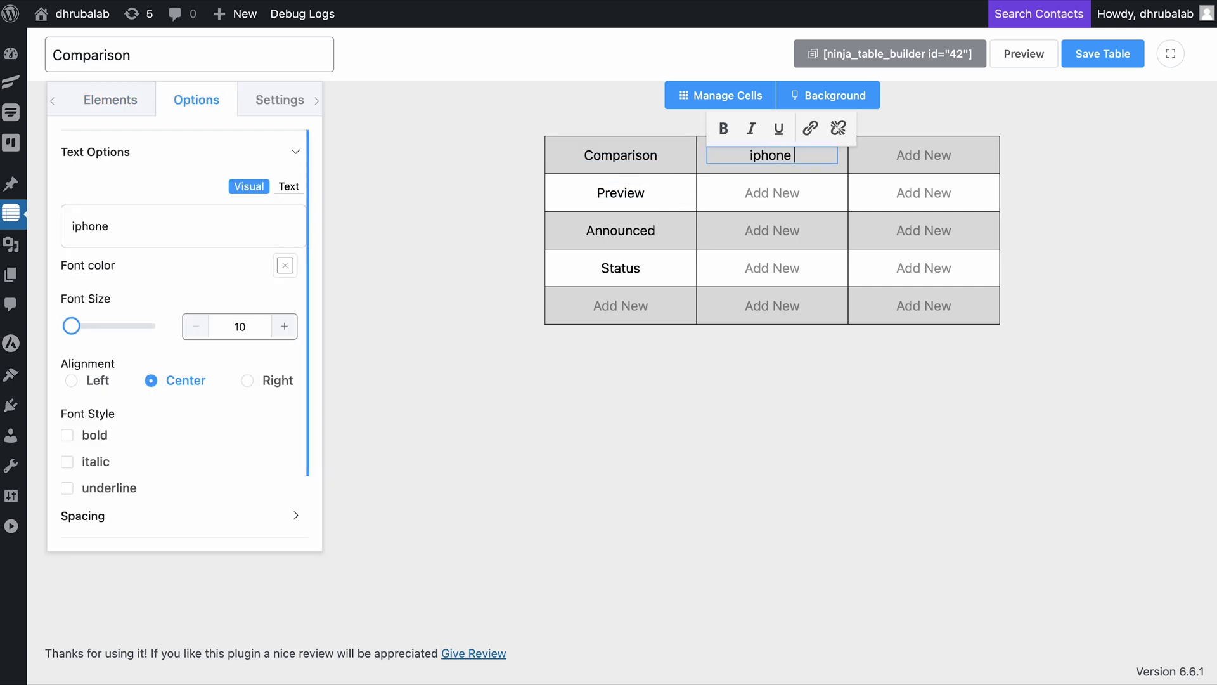
pyautogui.click(925, 157)
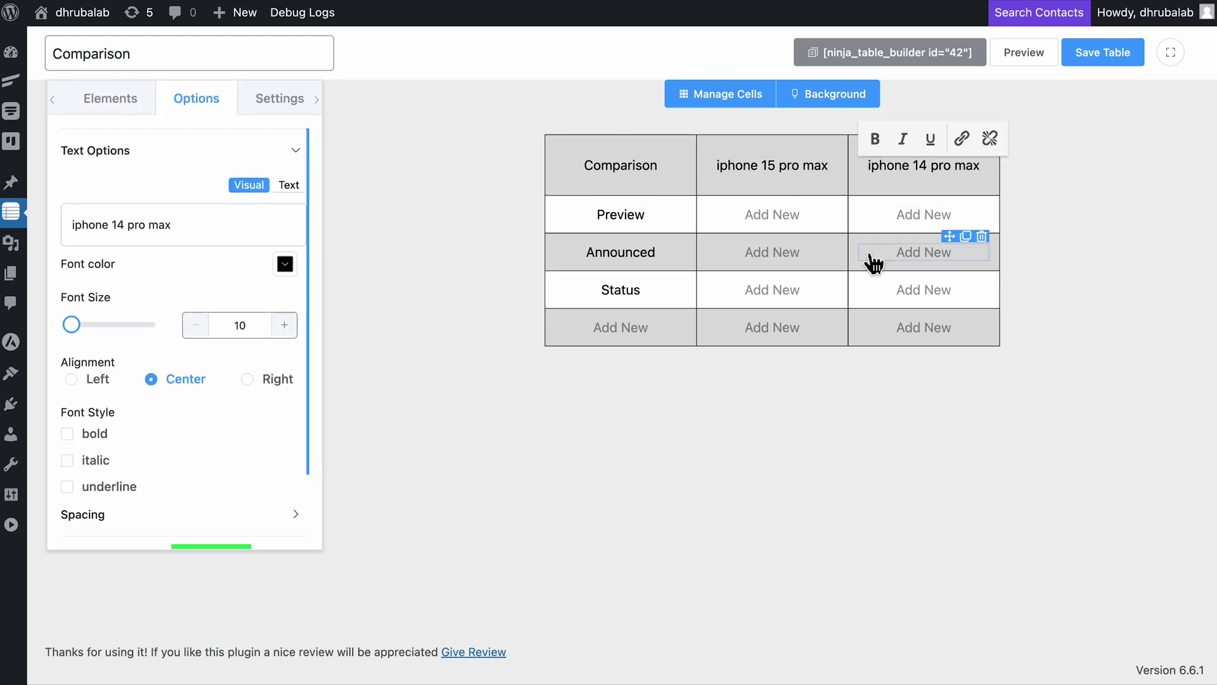
# Try header text options: size 16, bold, italic, underline, and alignments, ending centered
pyautogui.click(287, 269)
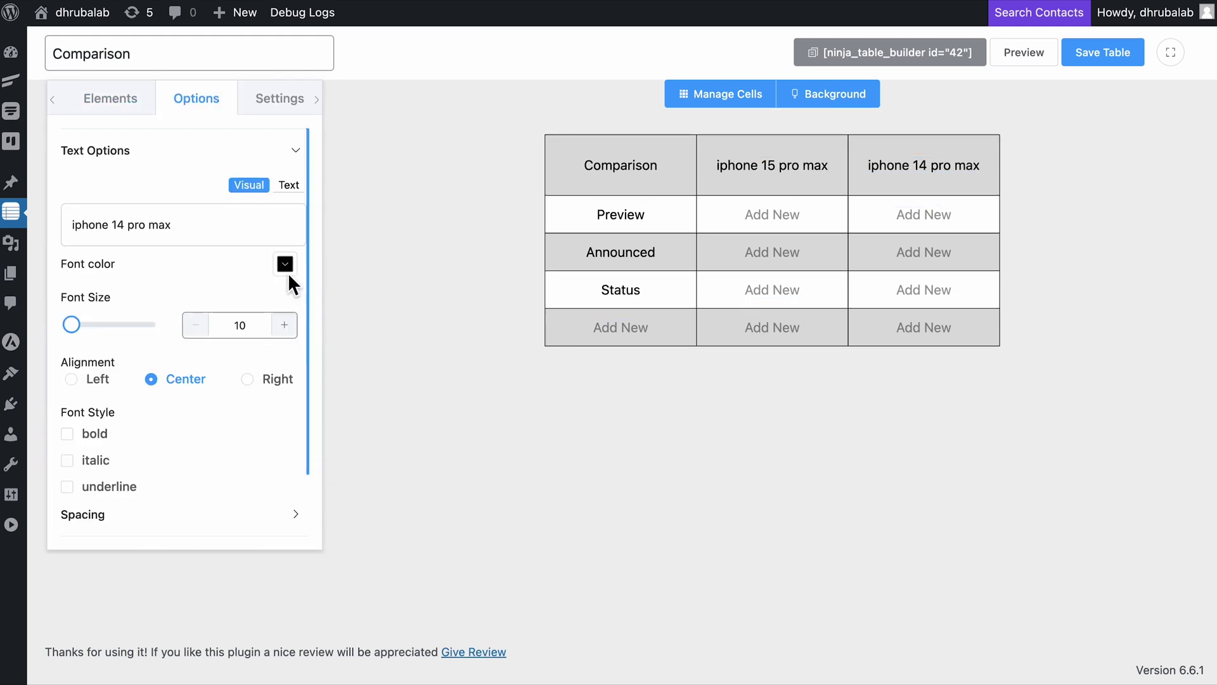
pyautogui.click(127, 375)
pyautogui.moveTo(71, 325)
pyautogui.mouseDown()
pyautogui.moveTo(104, 325)
pyautogui.moveTo(85, 325)
pyautogui.mouseUp()
pyautogui.click(67, 434)
pyautogui.click(68, 460)
pyautogui.click(76, 465)
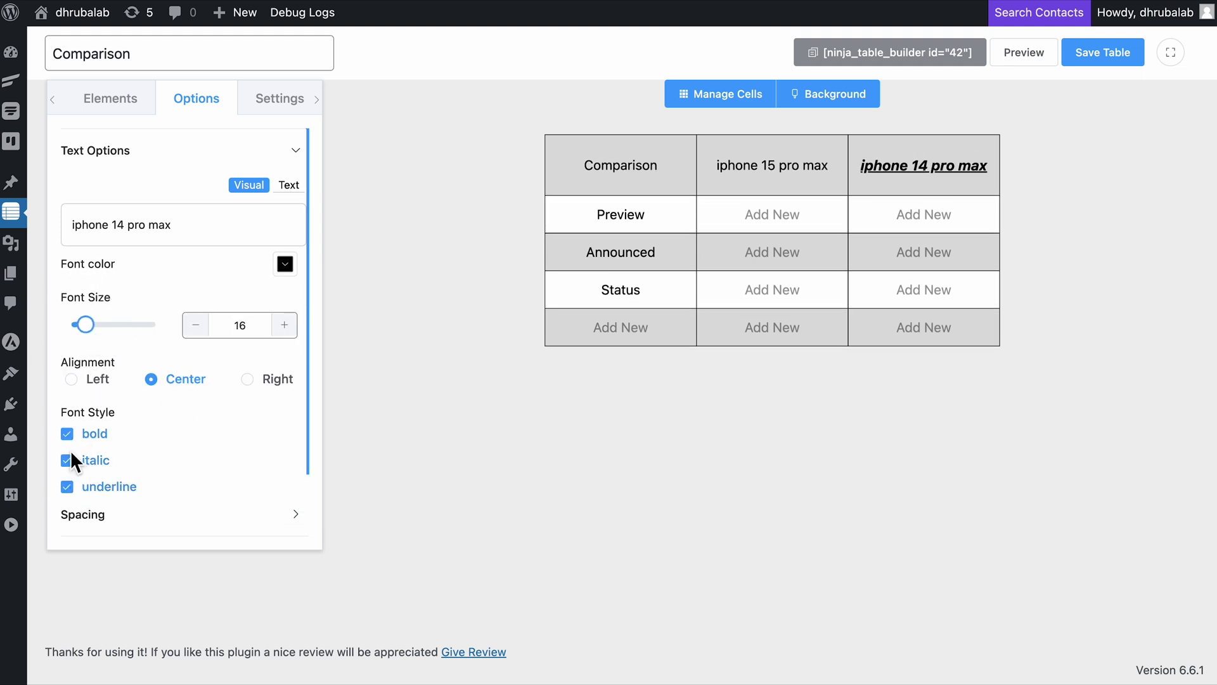
pyautogui.click(76, 464)
pyautogui.click(85, 381)
pyautogui.click(261, 379)
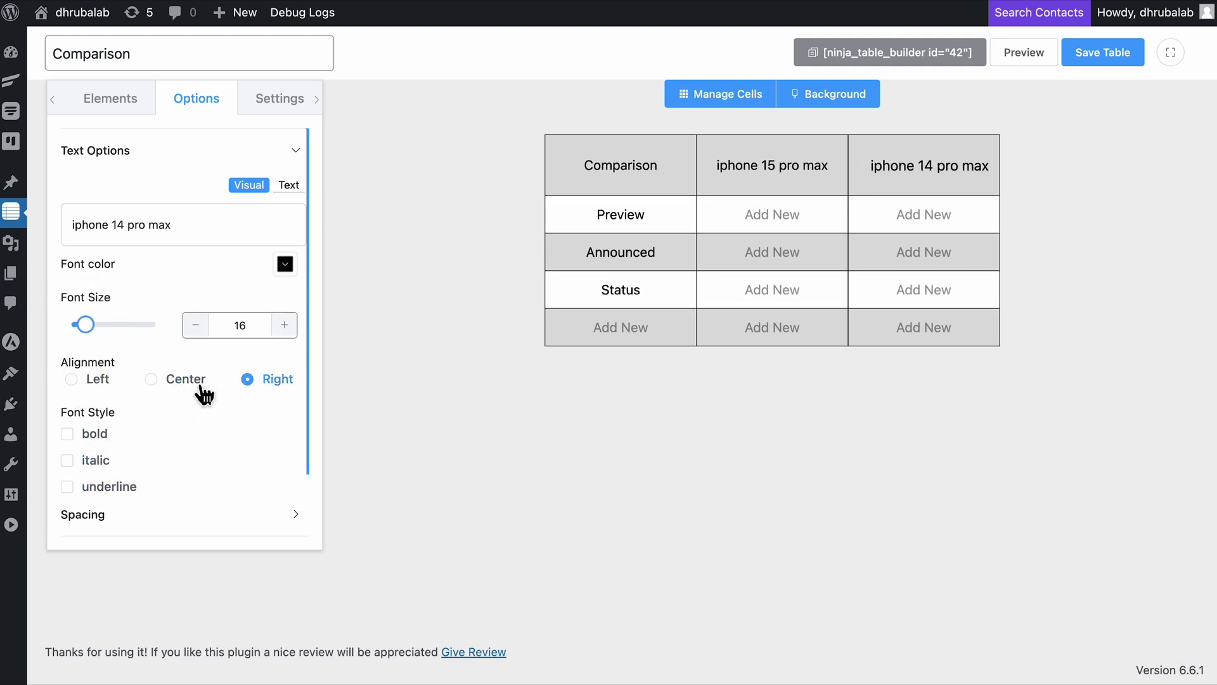
pyautogui.click(191, 381)
# Set the Comparison cell's top and bottom margins to 14
pyautogui.click(159, 514)
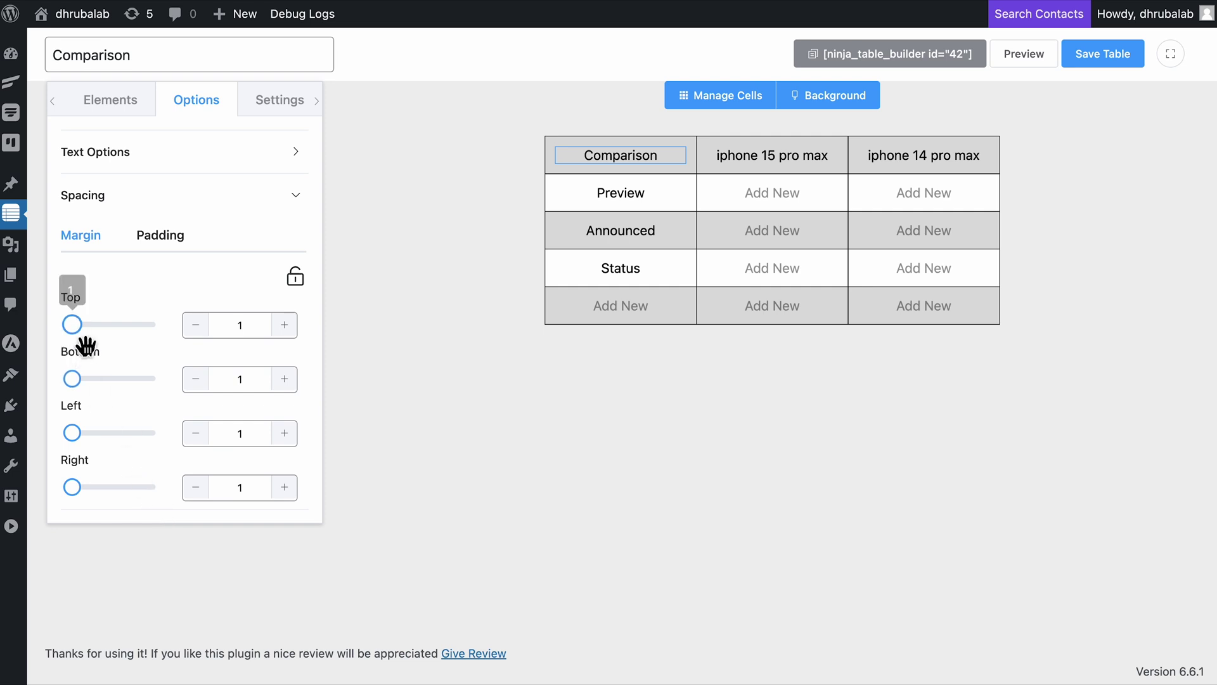
pyautogui.click(82, 325)
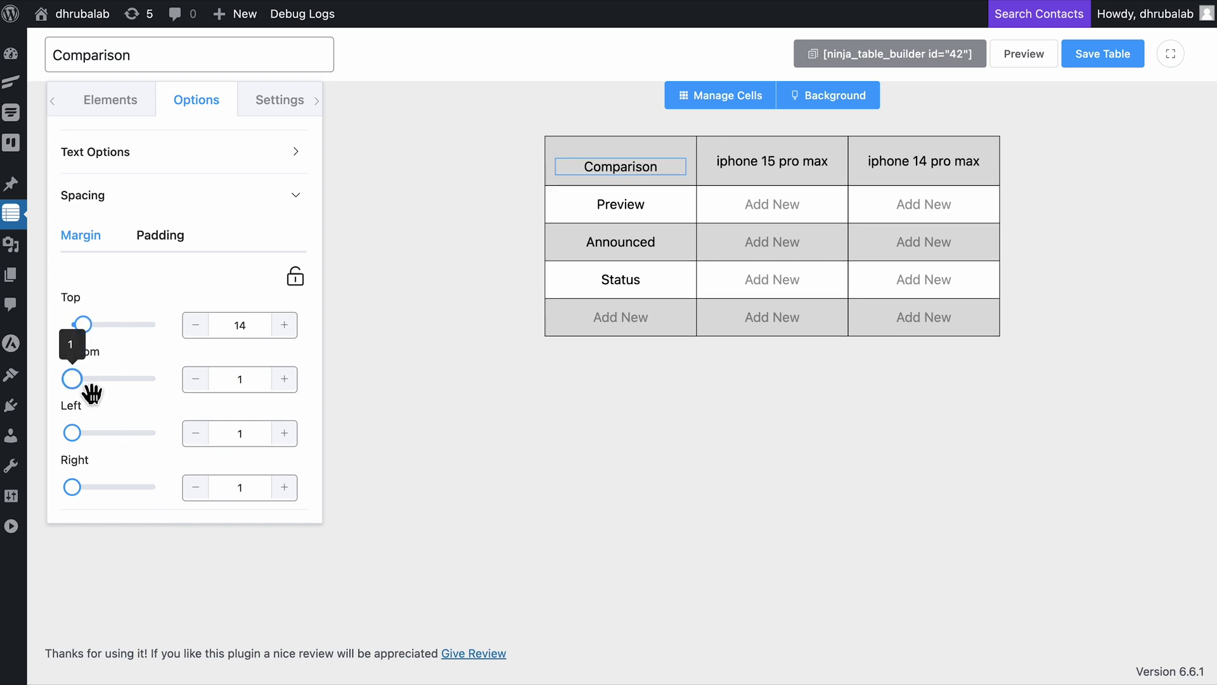
pyautogui.moveTo(93, 397); pyautogui.dragTo(103, 394)
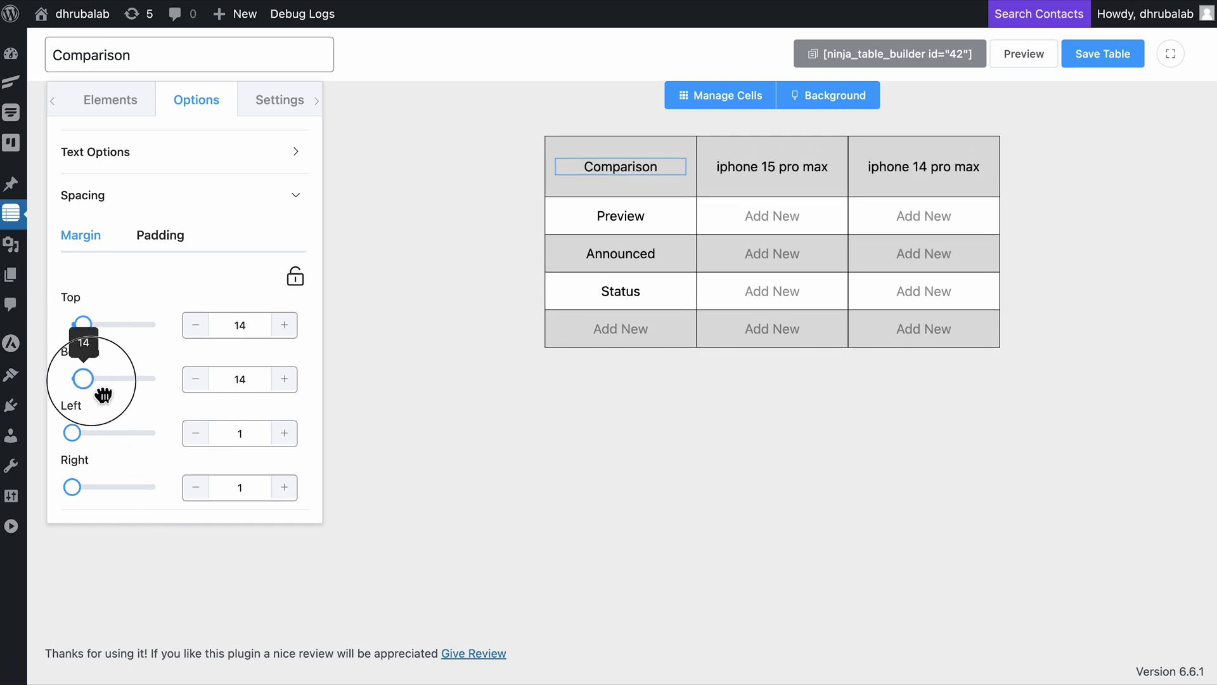
pyautogui.click(378, 466)
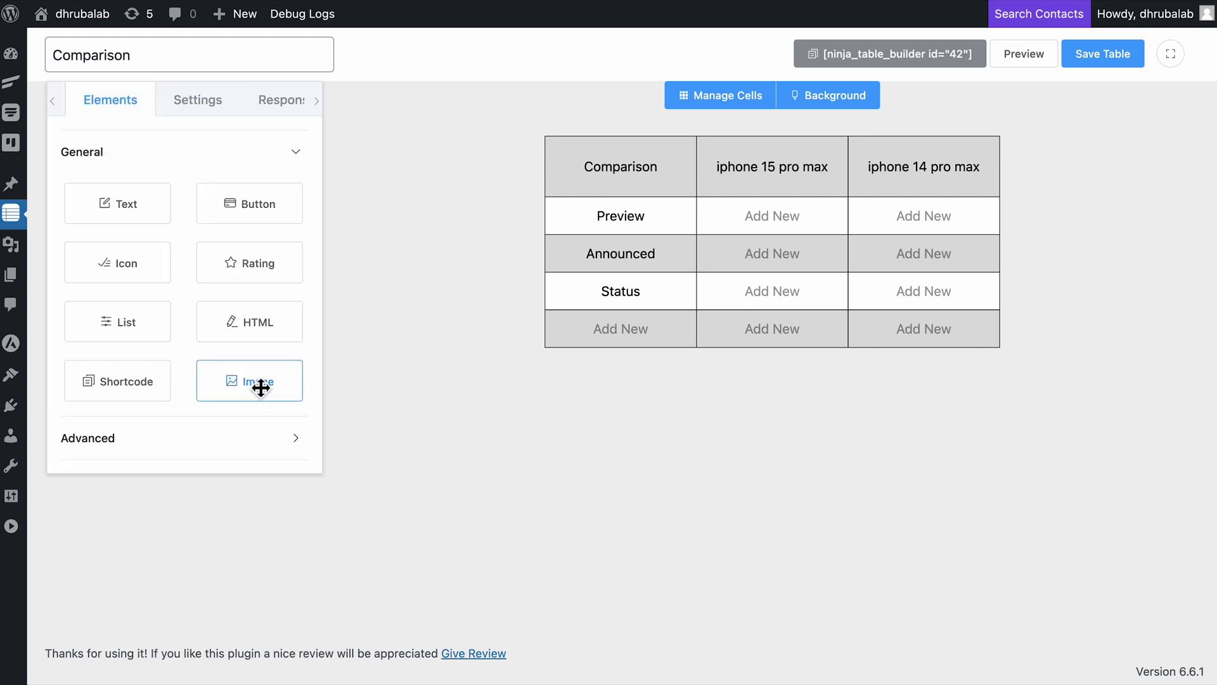
pyautogui.moveTo(260, 388); pyautogui.dragTo(792, 235)
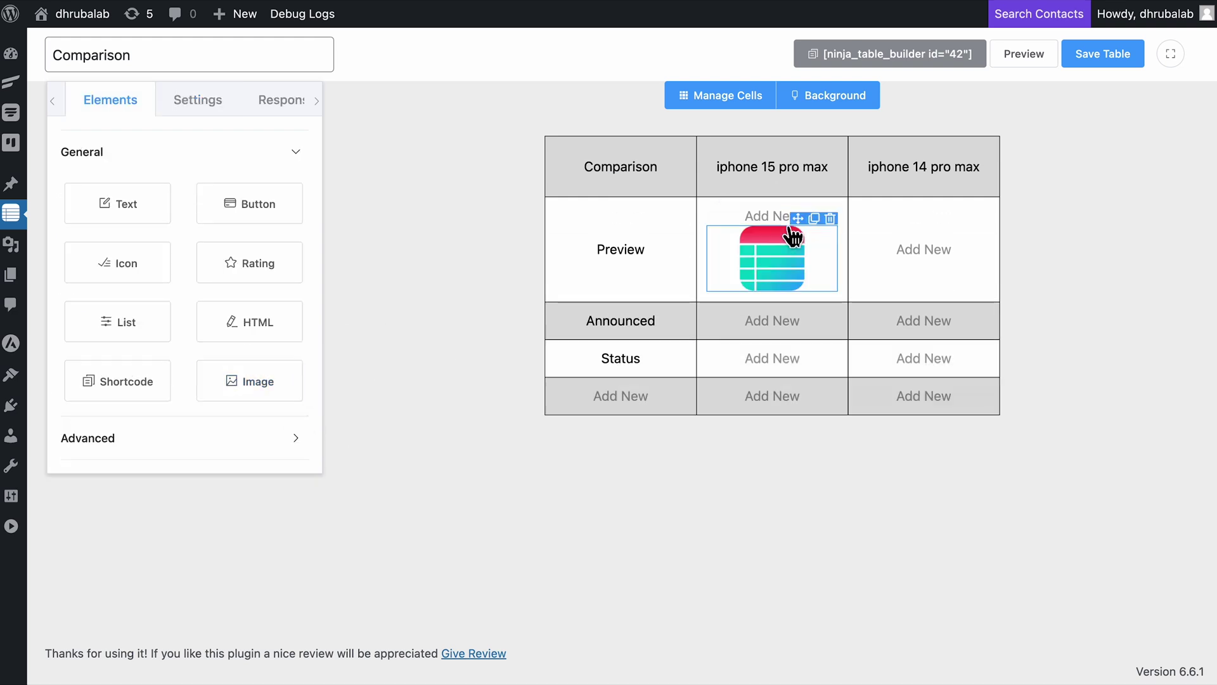
pyautogui.moveTo(272, 394); pyautogui.dragTo(918, 260)
pyautogui.click(786, 266)
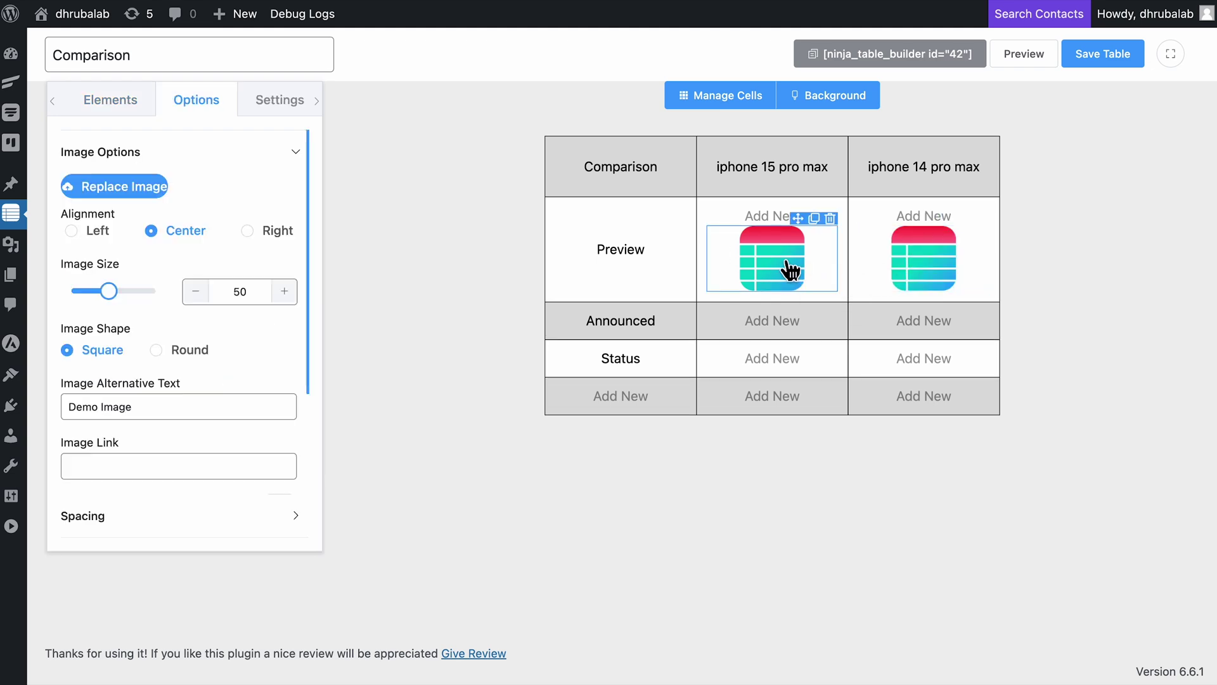
pyautogui.click(163, 188)
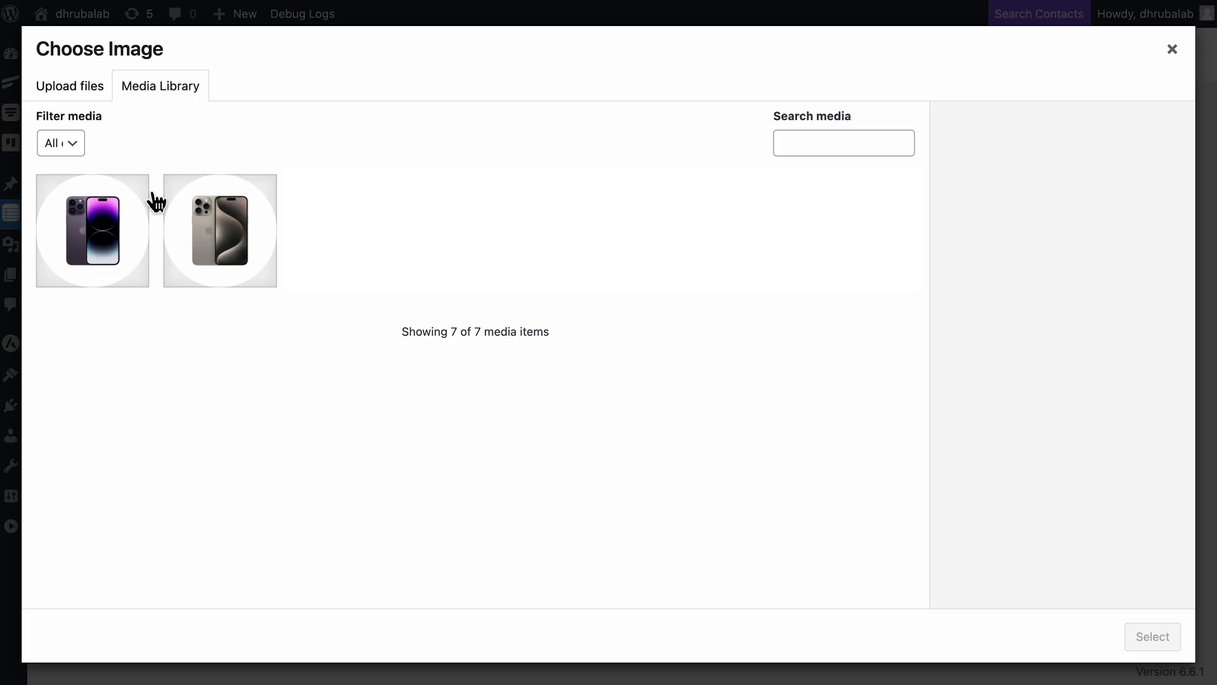
pyautogui.click(226, 241)
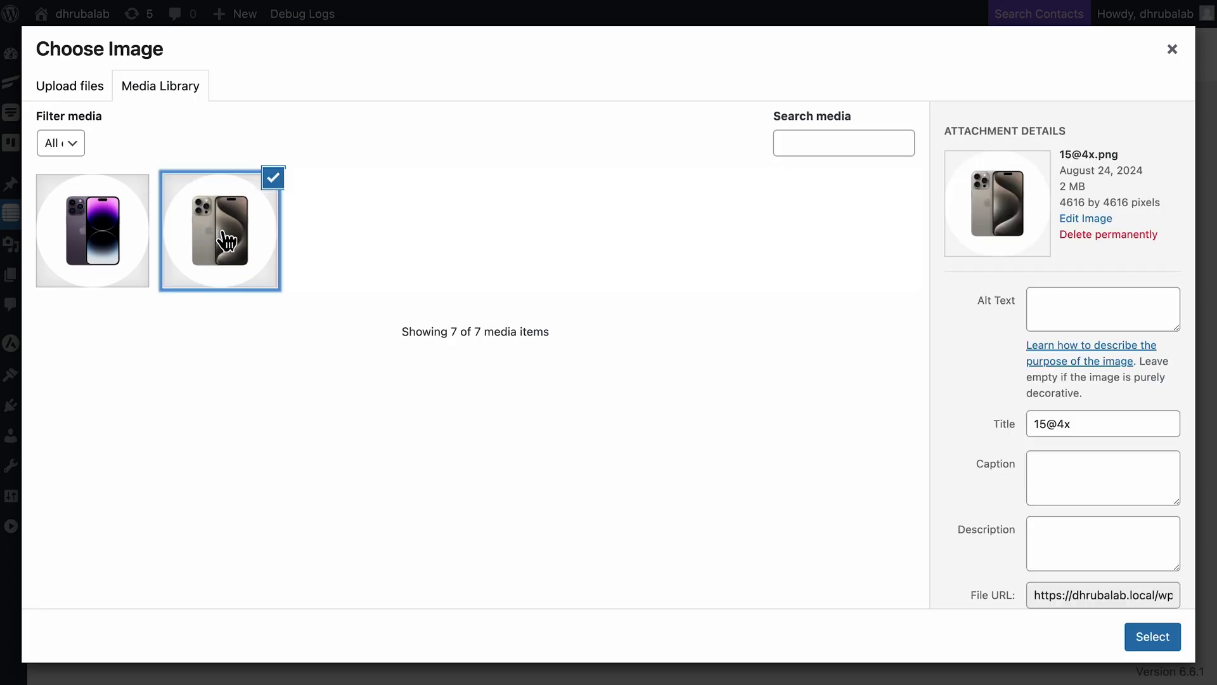
pyautogui.click(1136, 633)
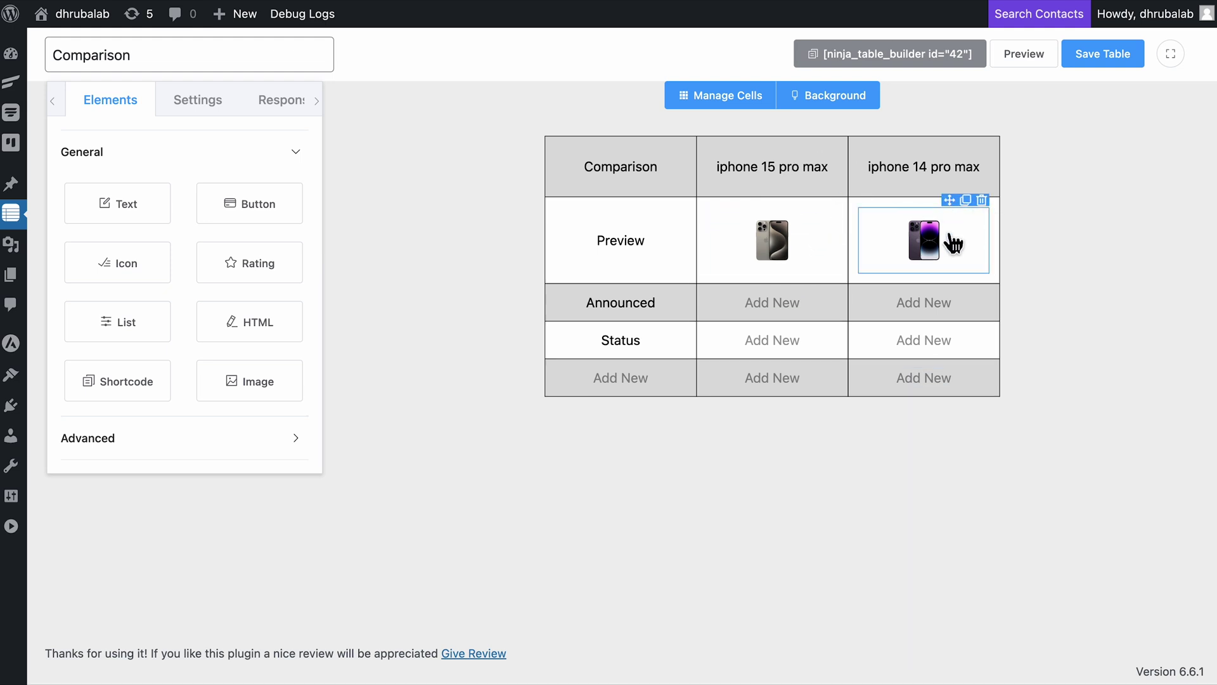
# Adjust the iphone 15 image size and keep its top and bottom margins at 0
pyautogui.click(738, 270)
pyautogui.click(284, 291)
pyautogui.click(284, 291)
pyautogui.click(284, 291)
pyautogui.click(284, 291)
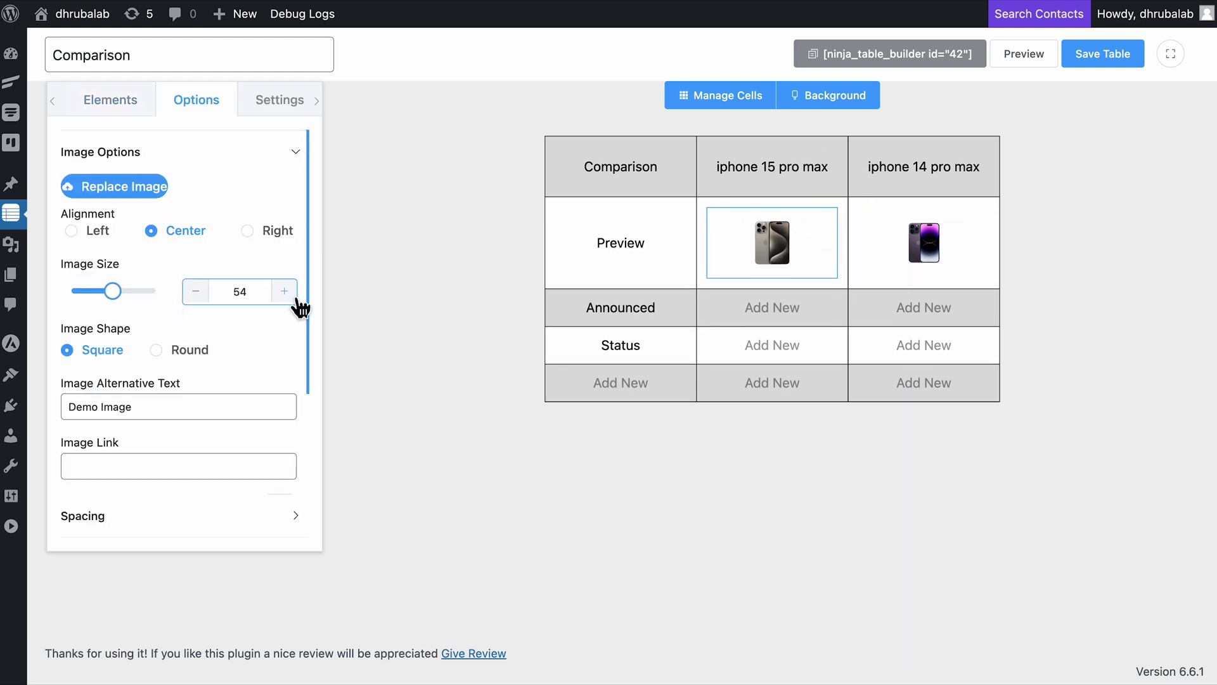
pyautogui.click(209, 300)
pyautogui.click(209, 301)
pyautogui.click(210, 300)
pyautogui.click(209, 301)
pyautogui.click(181, 535)
pyautogui.moveTo(71, 325)
pyautogui.mouseDown()
pyautogui.moveTo(105, 322)
pyautogui.moveTo(59, 339)
pyautogui.mouseUp()
pyautogui.moveTo(84, 379); pyautogui.dragTo(55, 375)
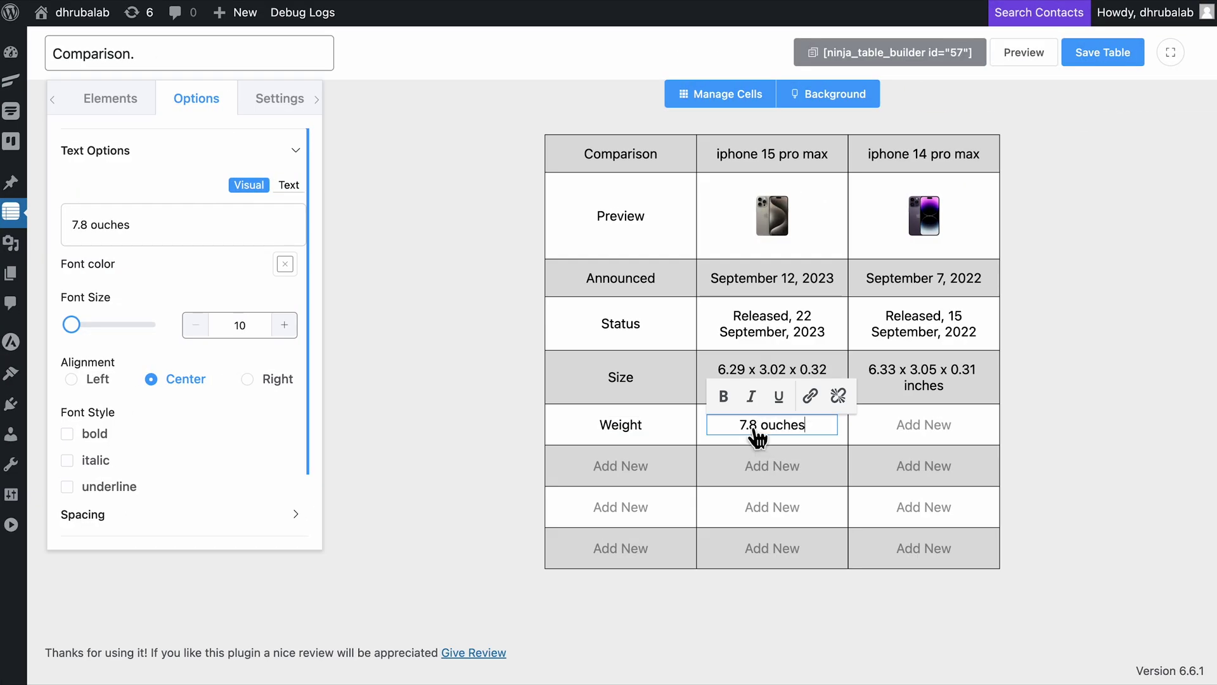
# Fix the Weight row values and add a Processor row: A17 versus A16
pyautogui.press('Left')
pyautogui.press('Left')
pyautogui.press('BackSpace')
pyautogui.click(924, 424)
pyautogui.write('8')
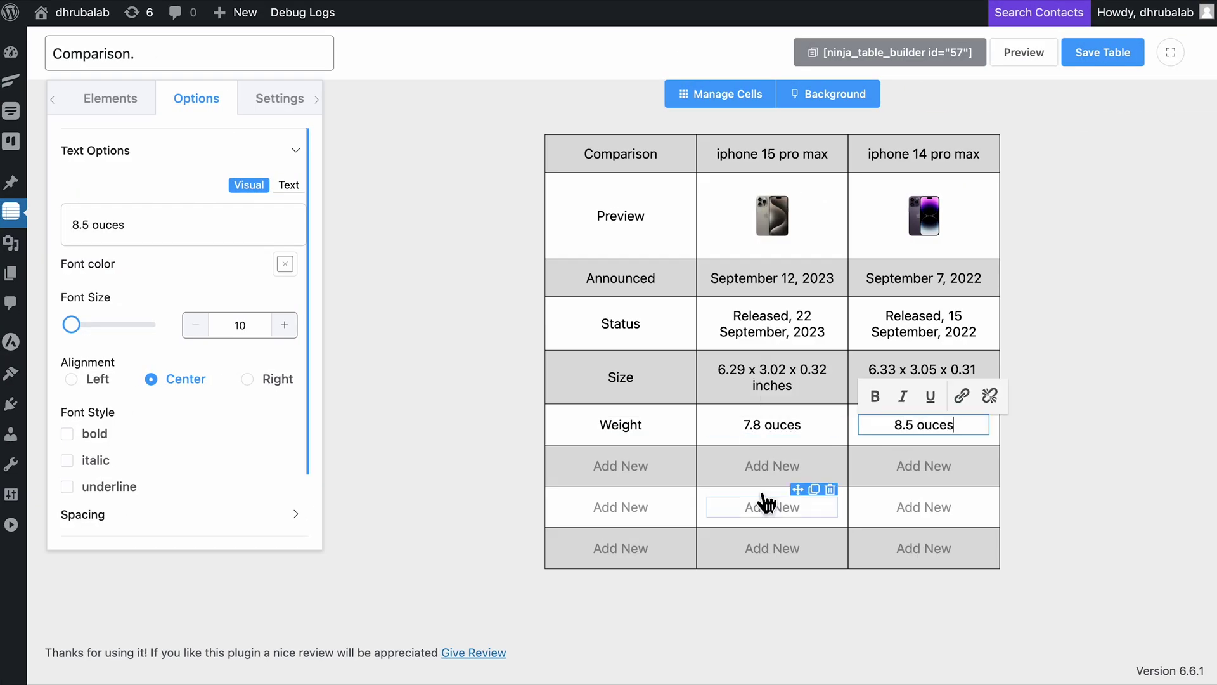
pyautogui.click(621, 465)
pyautogui.write('ProcessorA')
pyautogui.click(772, 466)
pyautogui.write('A17')
pyautogui.click(923, 465)
pyautogui.write('A16')
# Add a Chipset row: Apple A17 Pro versus Apple A16 Bionic
pyautogui.click(621, 507)
pyautogui.write('Chipset')
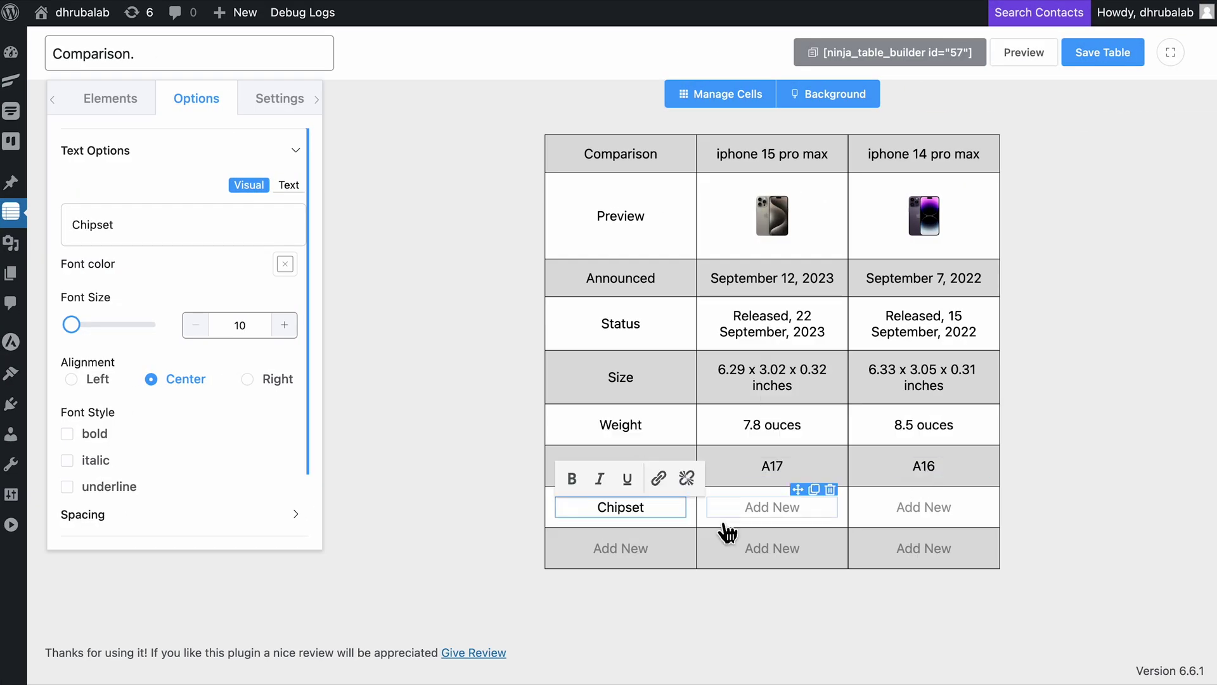
pyautogui.click(772, 507)
pyautogui.write('Apple A17 Pro')
pyautogui.click(906, 507)
pyautogui.write('Apple A16 Bionic')
# Add a Camera row reading '48MP Main Ultra Wide Telephoto' for both phones
pyautogui.click(638, 549)
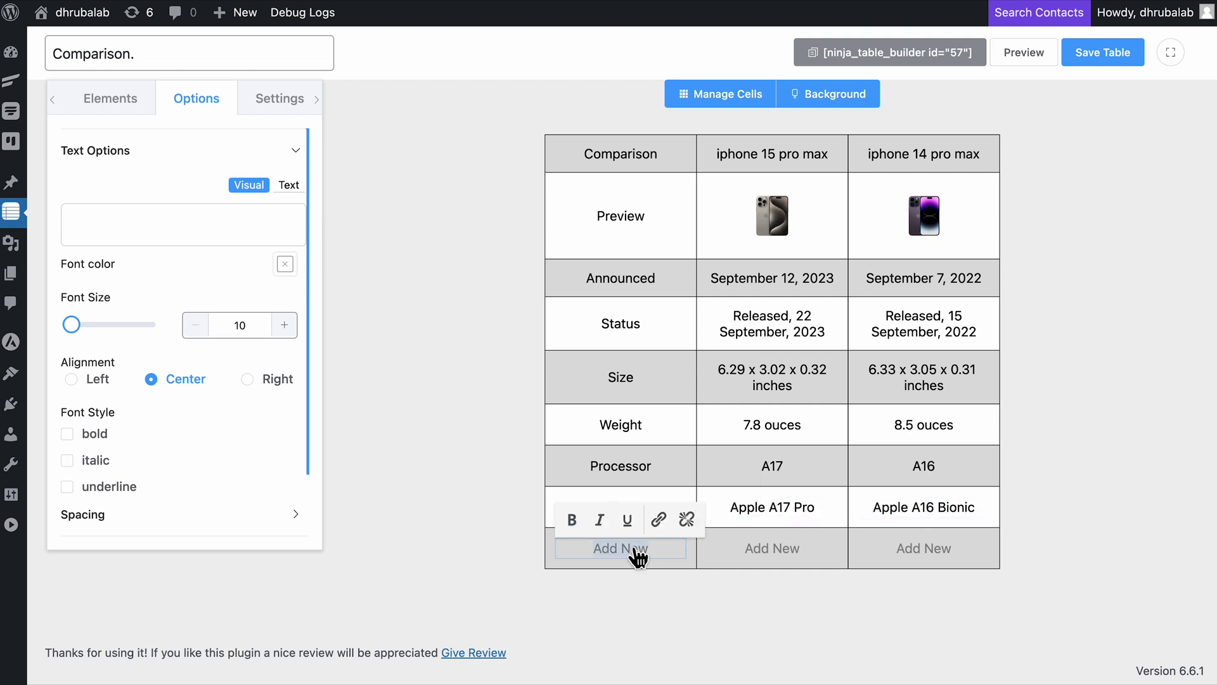
pyautogui.write('Camera')
pyautogui.click(772, 548)
pyautogui.write('48MP Main Ultra Wide Telephoto')
pyautogui.click(917, 561)
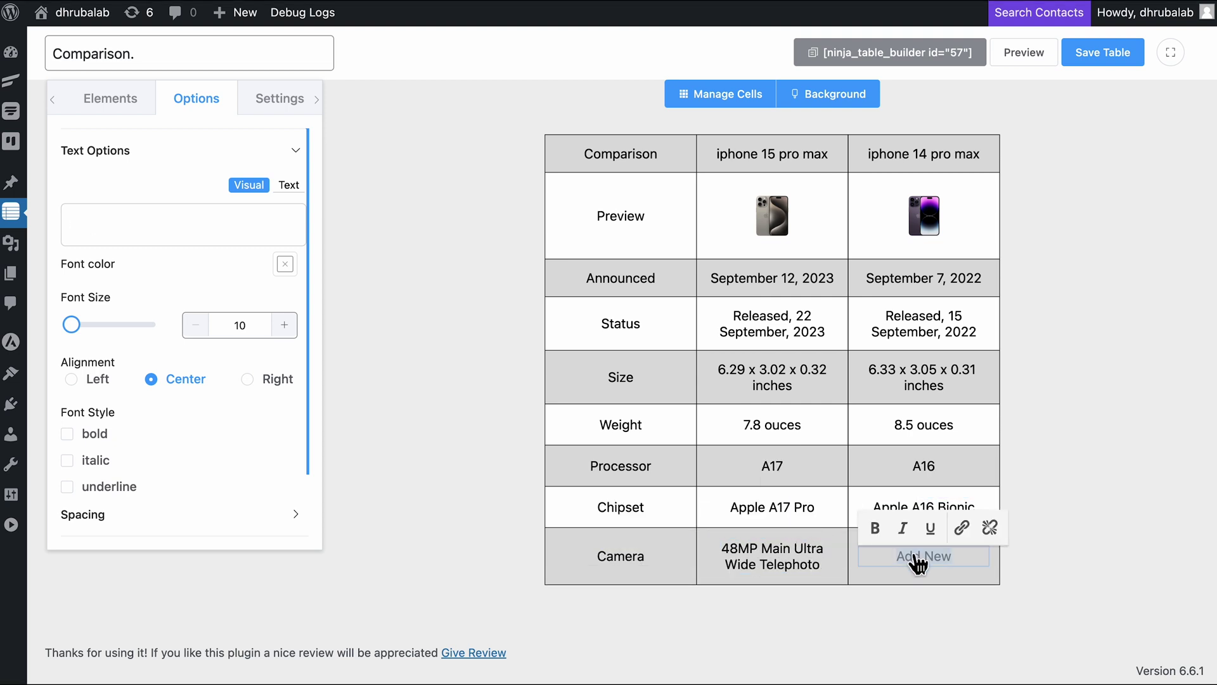
pyautogui.write('48MP Main Ultra Wide Telephoto')
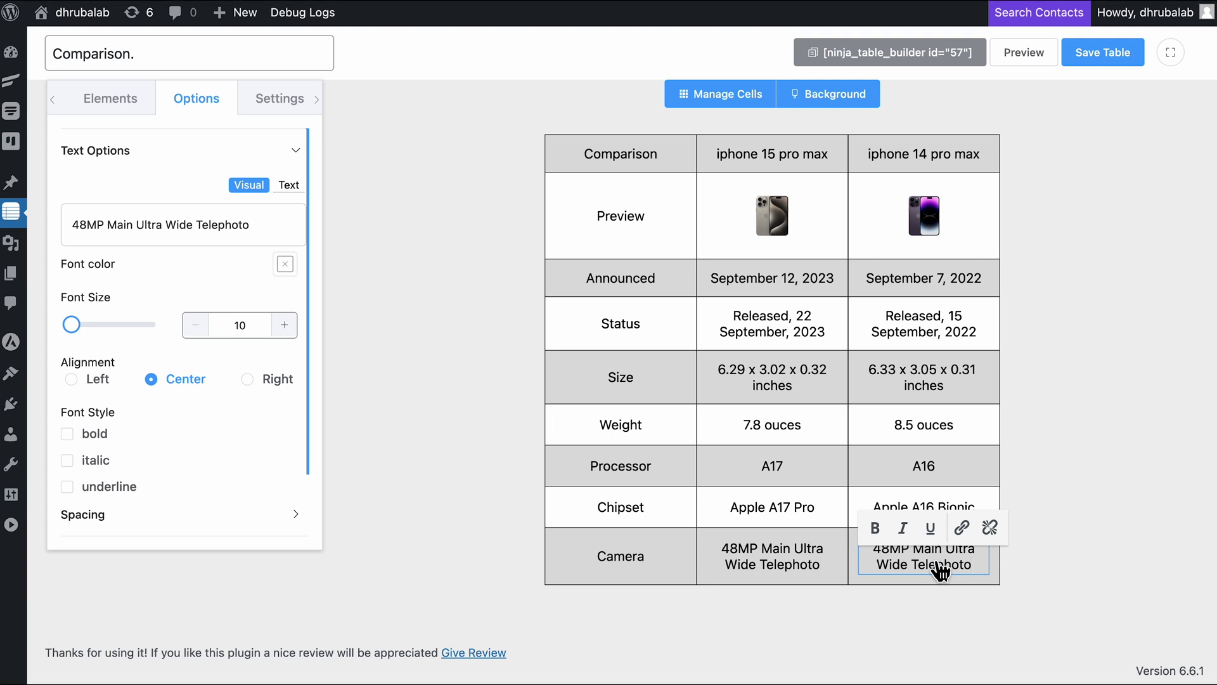
pyautogui.click(447, 519)
# Insert a row below Resolution, label it Rating, and add star ratings for both phones
pyautogui.scroll(-3, 447, 518)
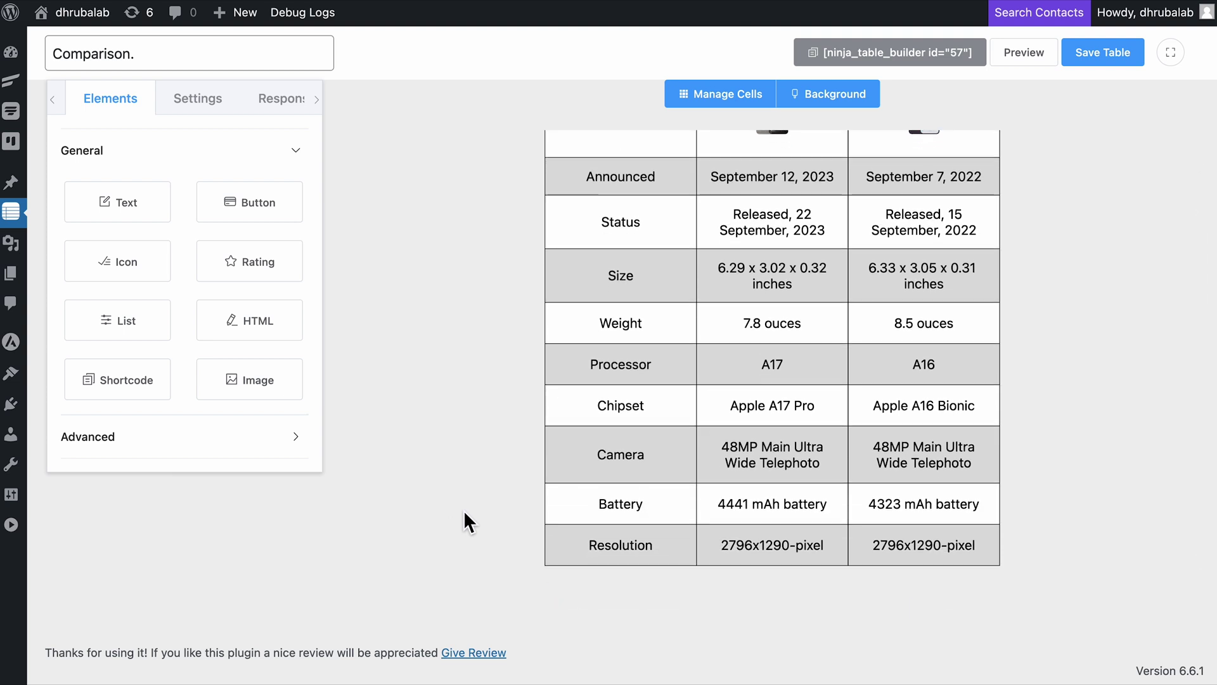
pyautogui.click(725, 111)
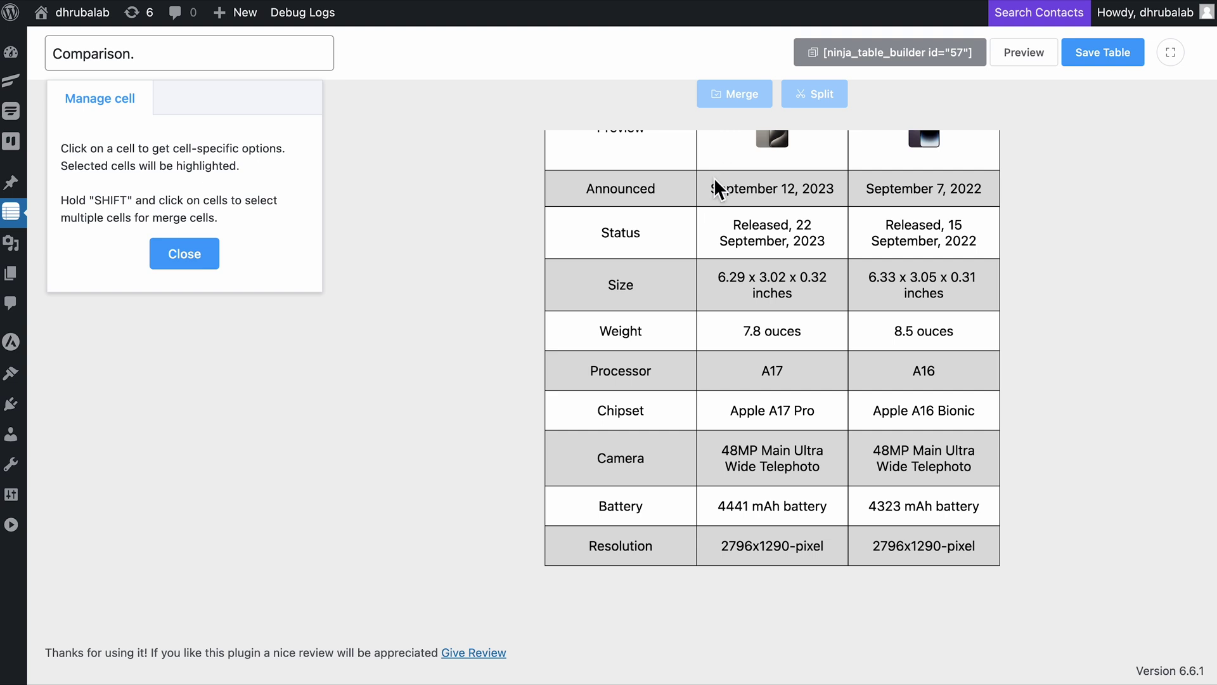
pyautogui.click(676, 550)
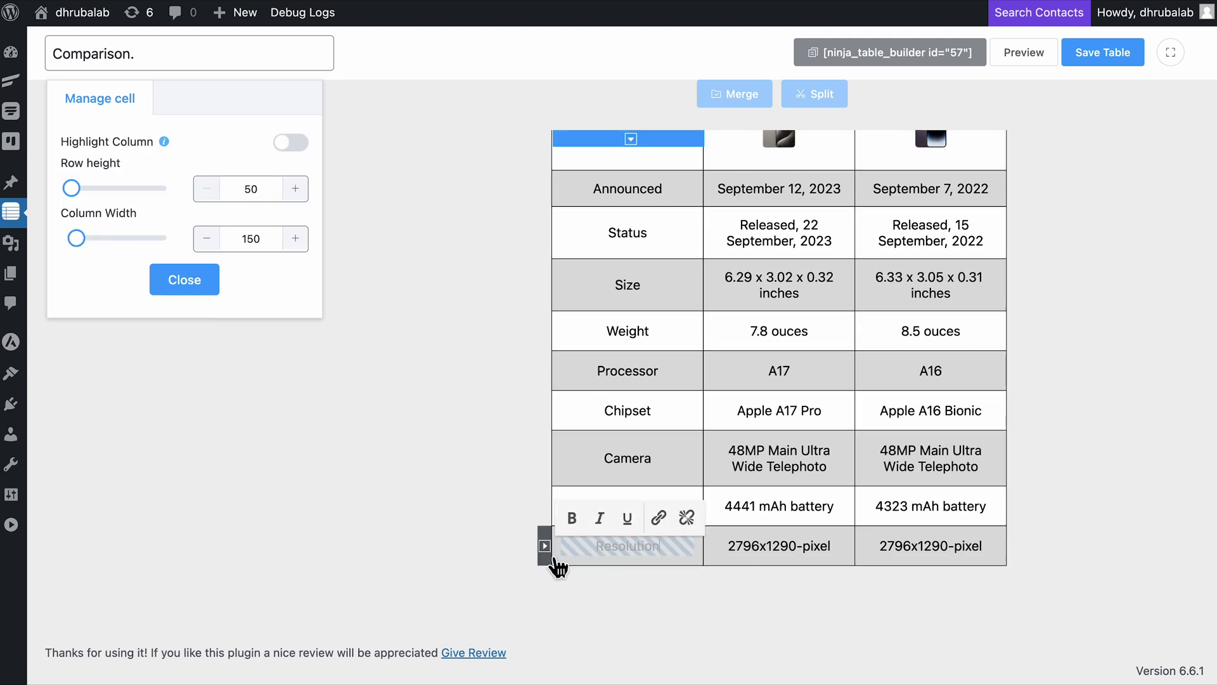
pyautogui.click(544, 546)
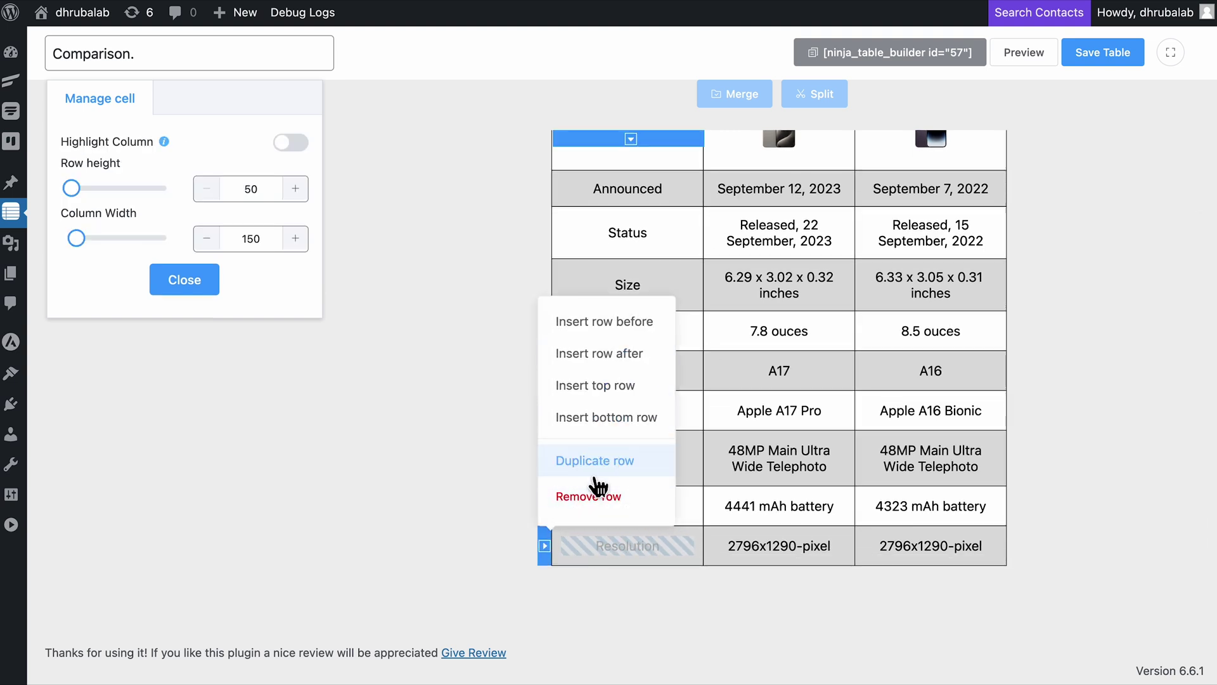
pyautogui.click(548, 548)
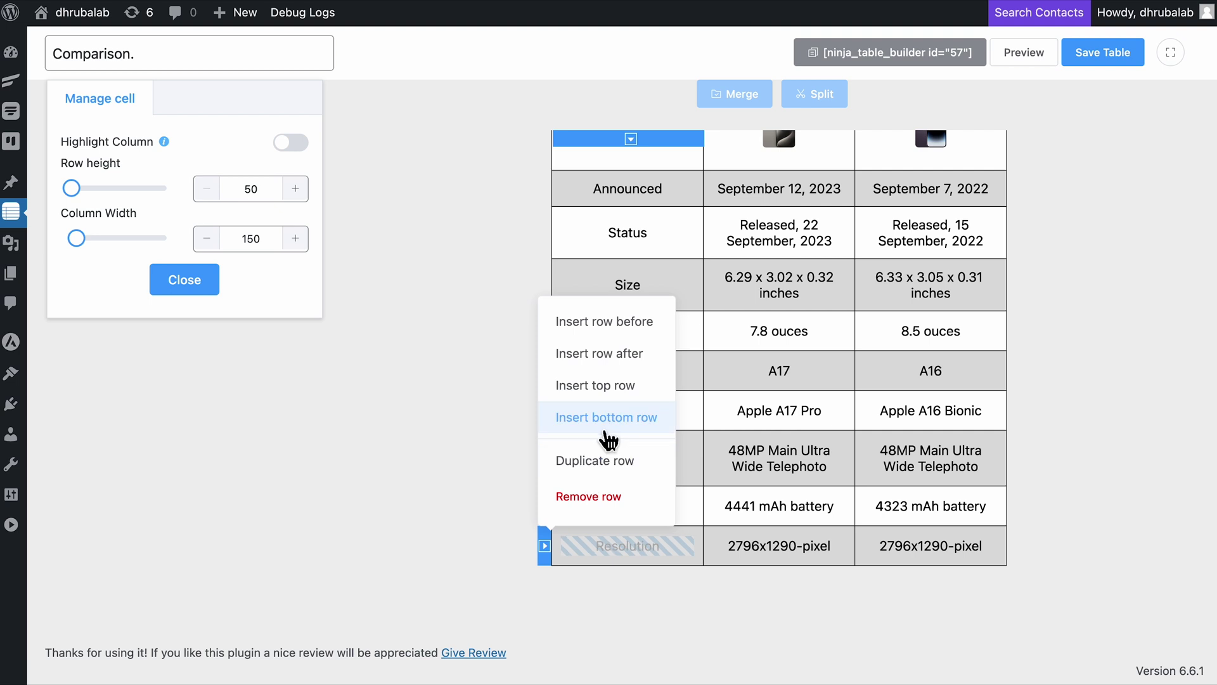
pyautogui.click(605, 417)
pyautogui.click(555, 514)
pyautogui.write('Rating')
pyautogui.moveTo(244, 262); pyautogui.dragTo(954, 523)
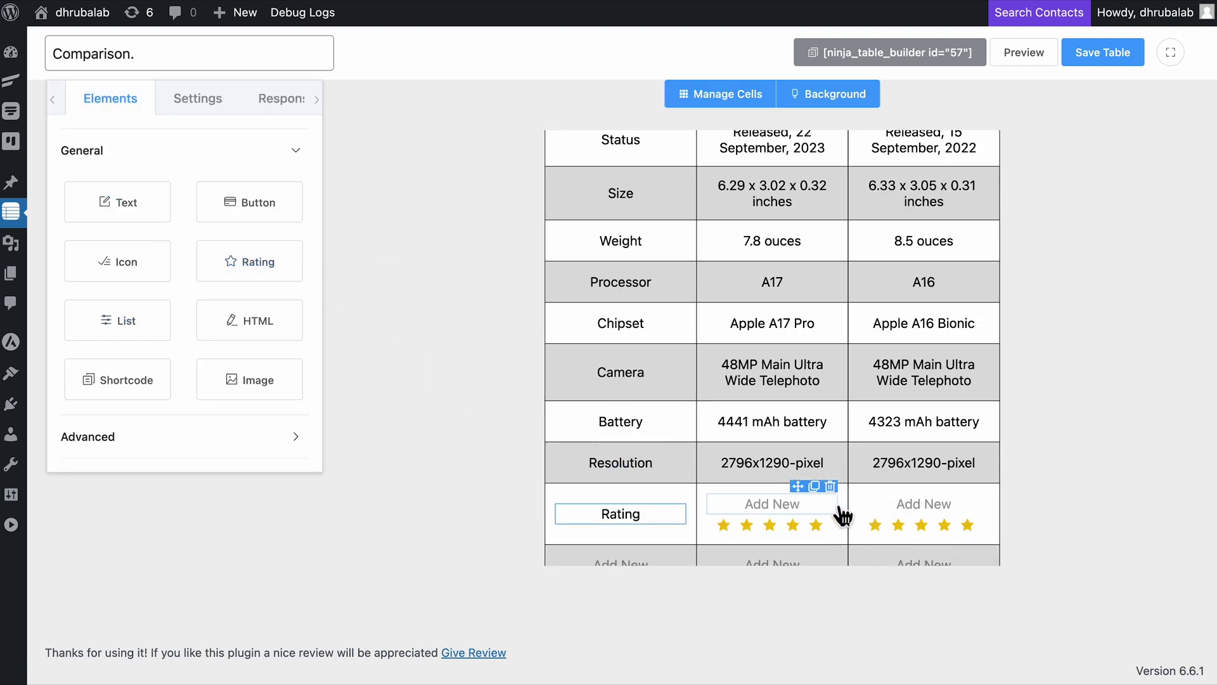
# Colour the iphone 14 star rating orange
pyautogui.click(878, 504)
pyautogui.click(285, 305)
pyautogui.click(186, 499)
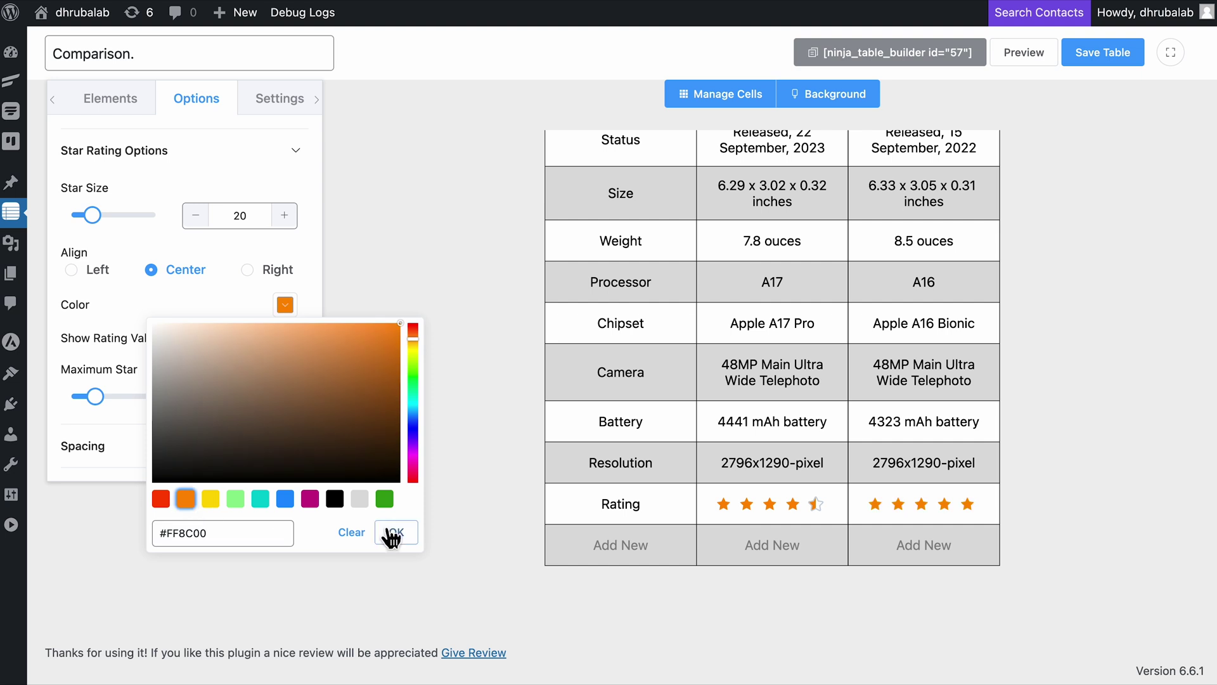
pyautogui.click(396, 532)
# Keep 5 maximum stars with zero top margin, and center the stars in their cell
pyautogui.click(95, 397)
pyautogui.moveTo(93, 215); pyautogui.dragTo(99, 243)
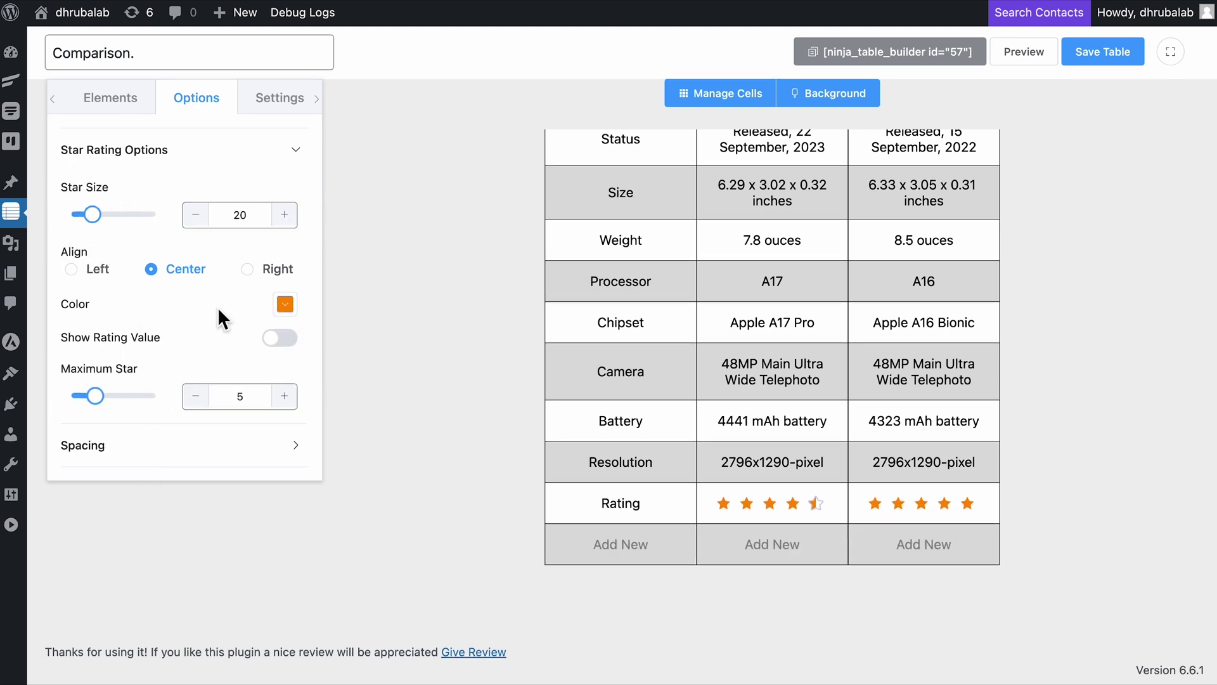
pyautogui.click(284, 397)
pyautogui.click(284, 397)
pyautogui.click(284, 397)
pyautogui.click(202, 404)
pyautogui.click(202, 404)
pyautogui.click(201, 404)
pyautogui.click(201, 405)
pyautogui.click(202, 404)
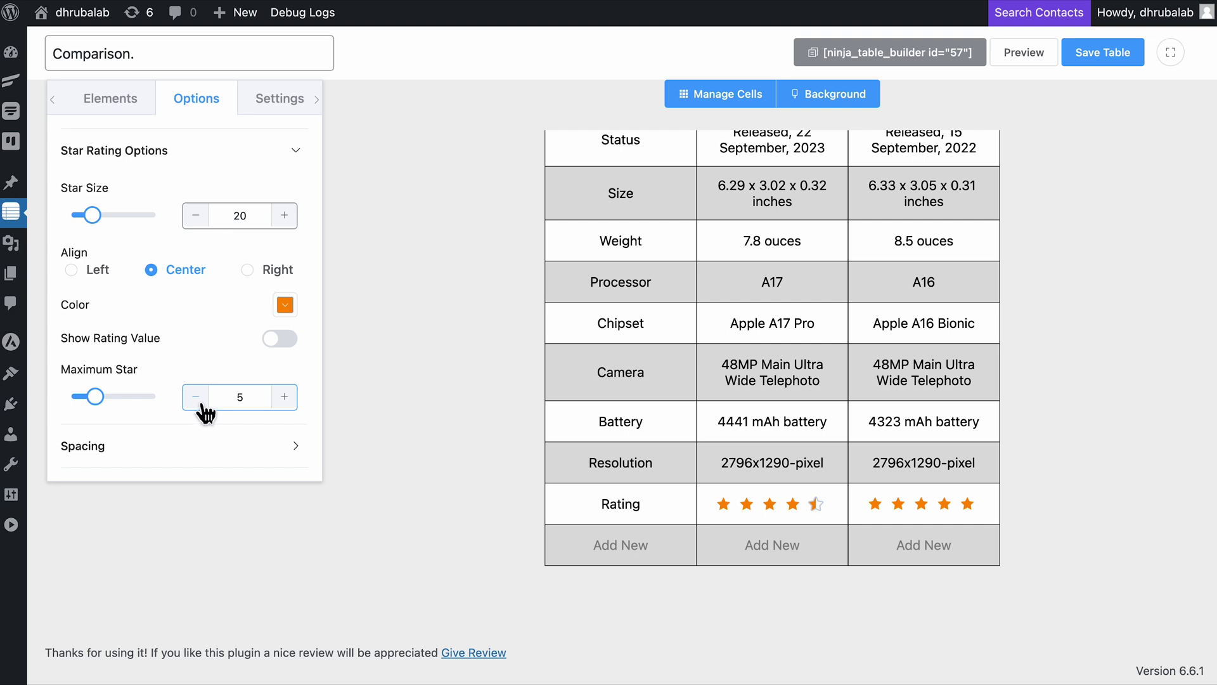
pyautogui.click(291, 450)
pyautogui.moveTo(72, 323)
pyautogui.mouseDown()
pyautogui.moveTo(96, 340)
pyautogui.moveTo(58, 329)
pyautogui.mouseUp()
pyautogui.click(282, 152)
pyautogui.click(189, 284)
# Fill the last row with Price, 1199$ and 999.99$
pyautogui.click(645, 551)
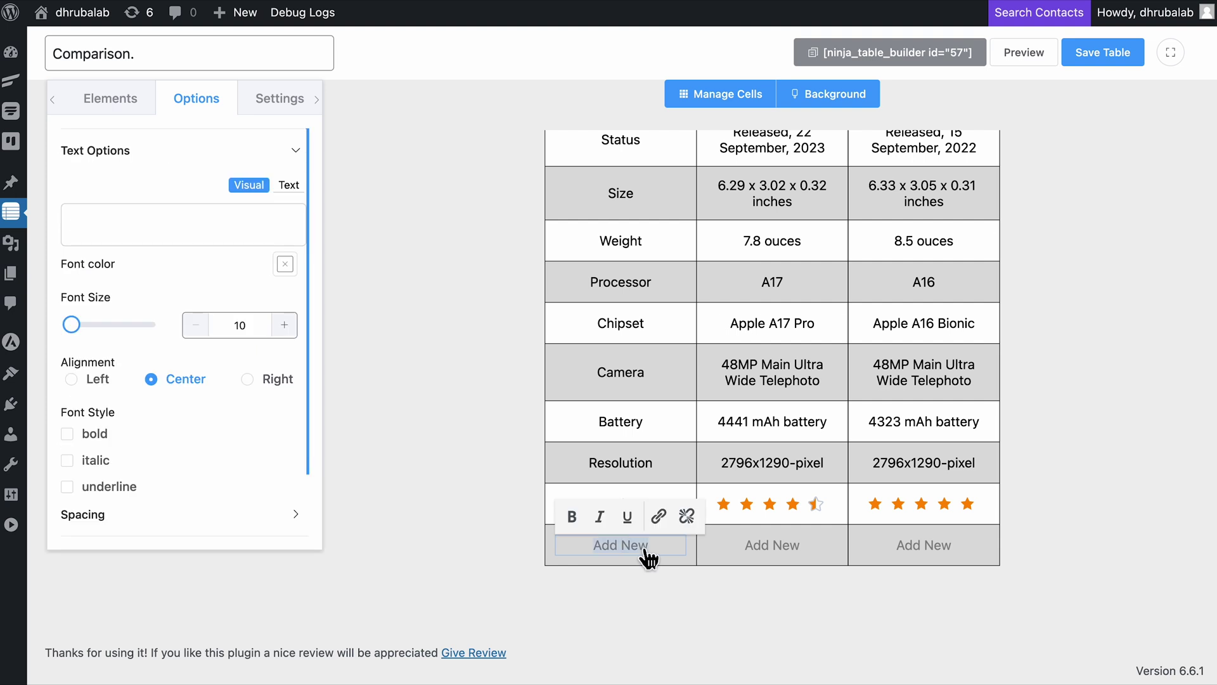
pyautogui.click(766, 559)
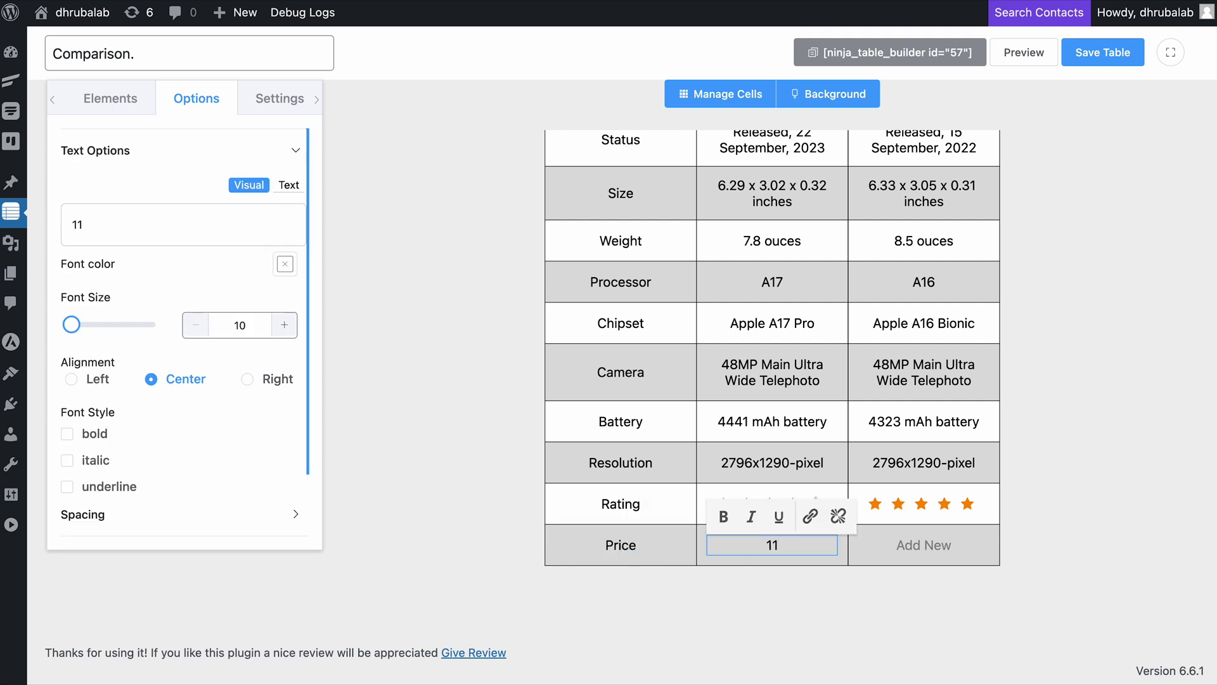
pyautogui.click(944, 559)
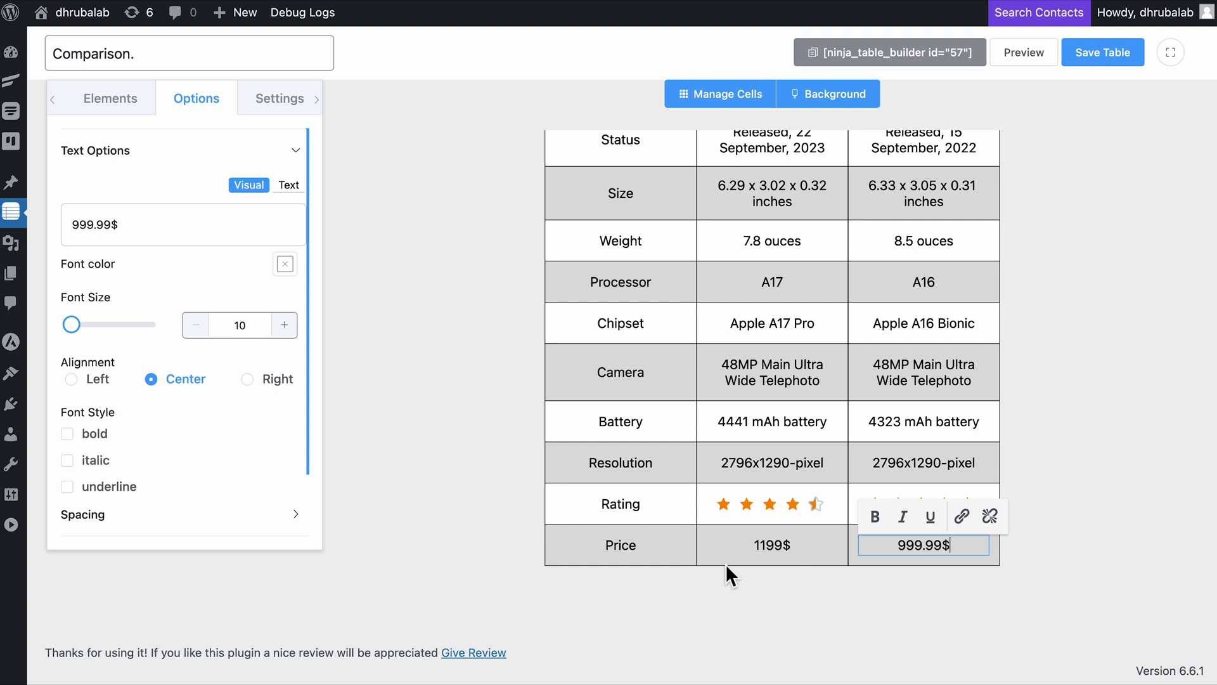
pyautogui.click(503, 519)
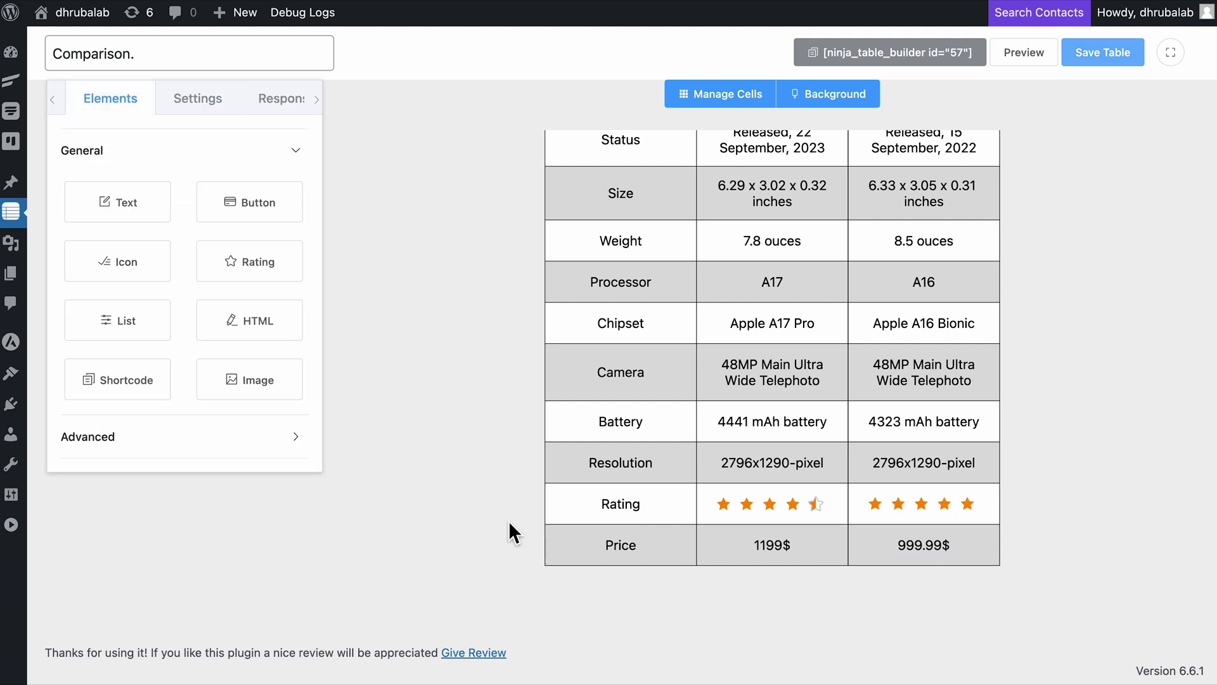
# Give the Comparison header cell a #cccccc grey background
pyautogui.scroll(3, 508, 521)
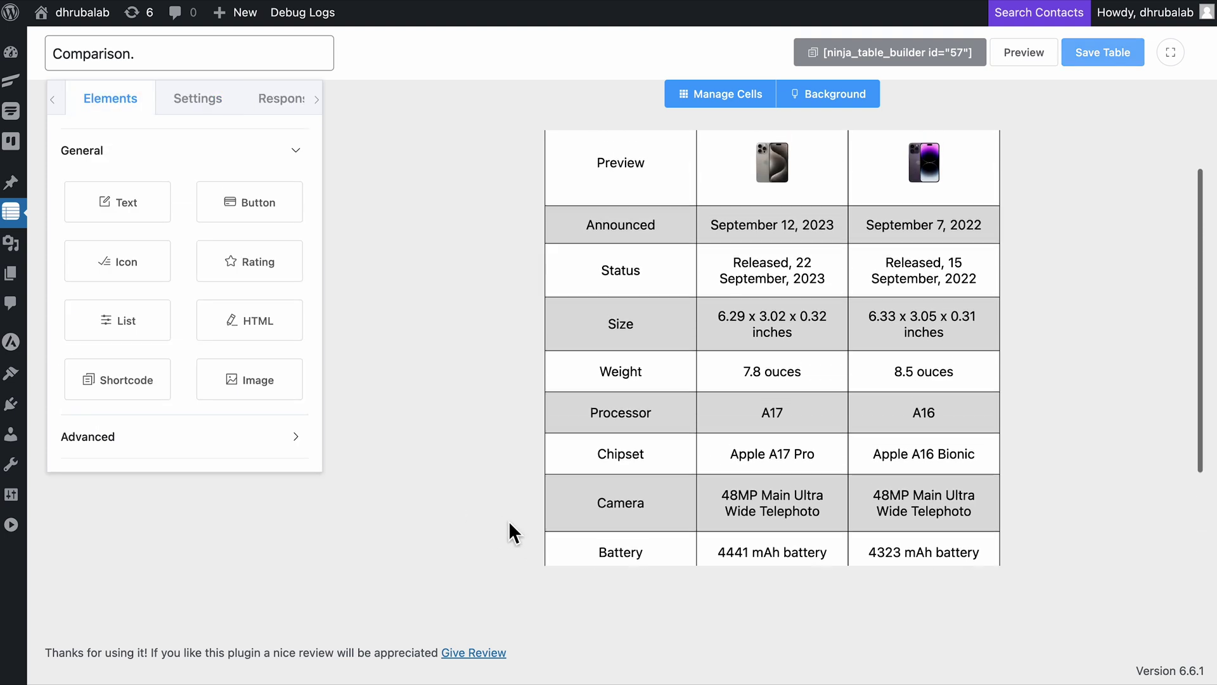
pyautogui.click(805, 106)
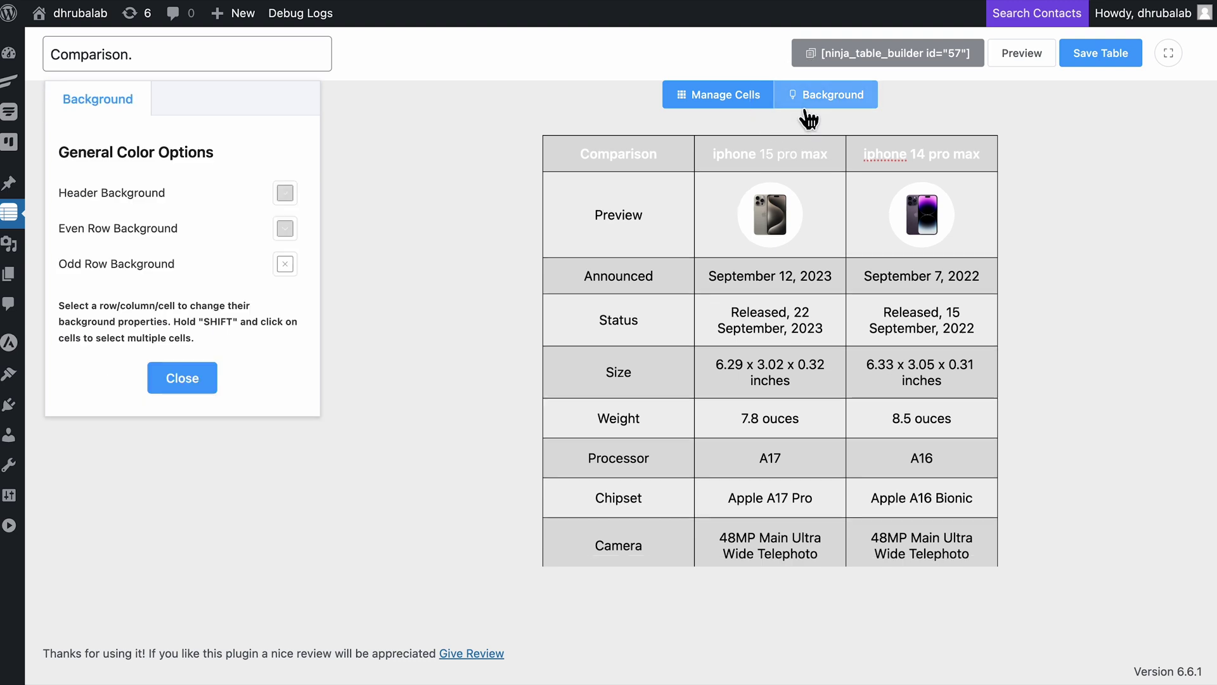
pyautogui.click(681, 162)
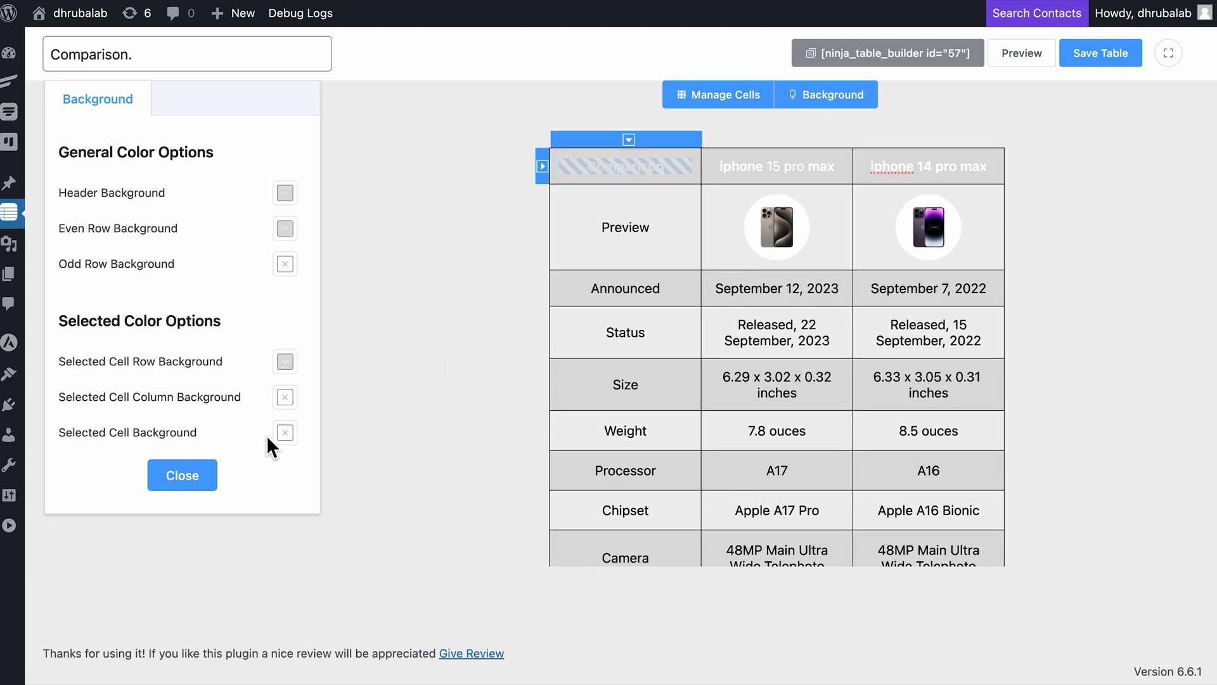
pyautogui.click(284, 432)
pyautogui.click(236, 660)
pyautogui.write('#cccccc')
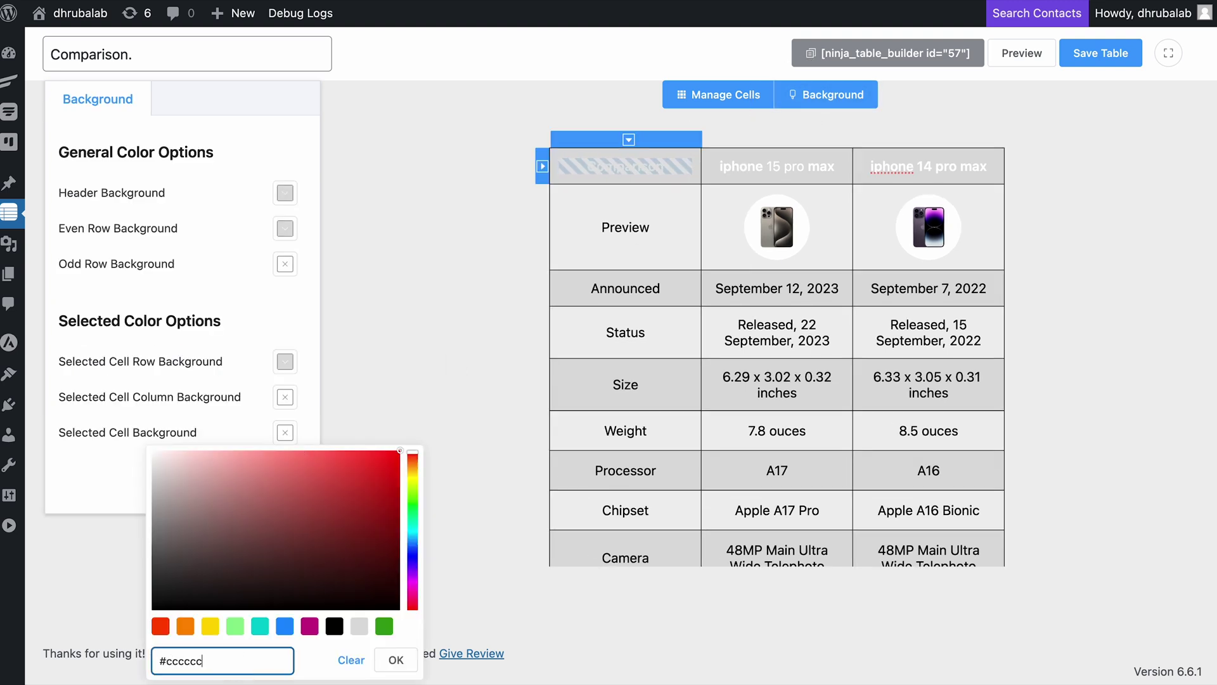
# Give the iphone 15 pro max header a purple background
pyautogui.click(845, 178)
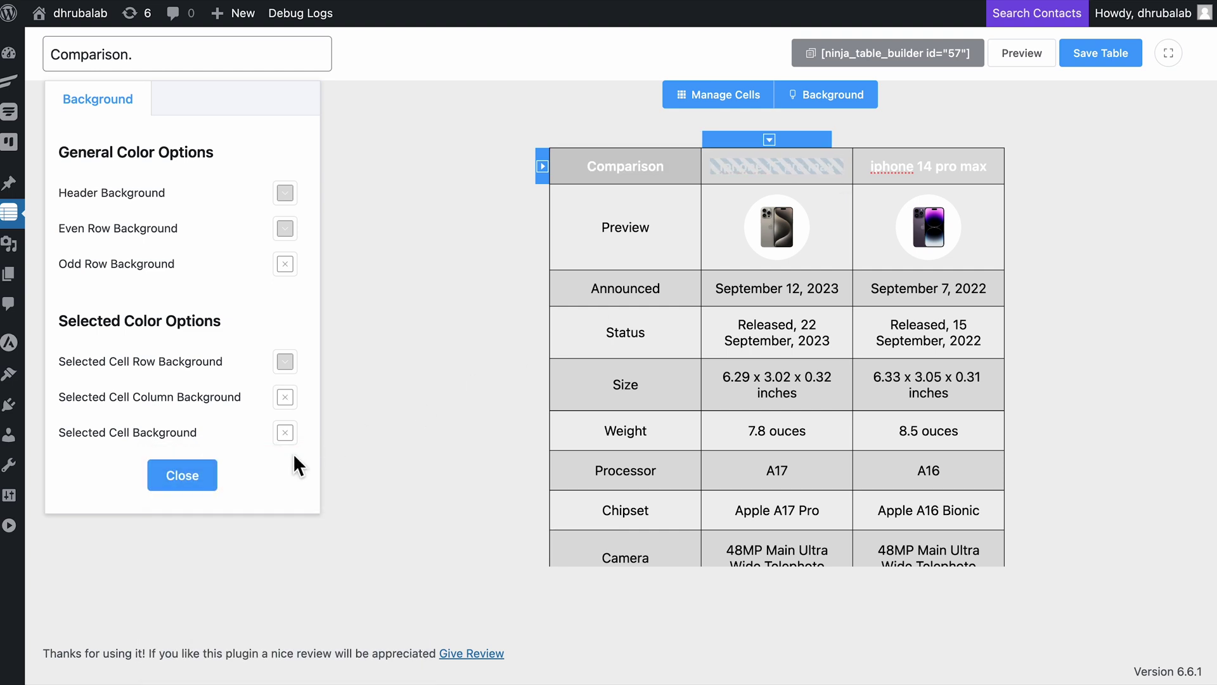
pyautogui.click(285, 432)
pyautogui.click(310, 627)
pyautogui.click(416, 569)
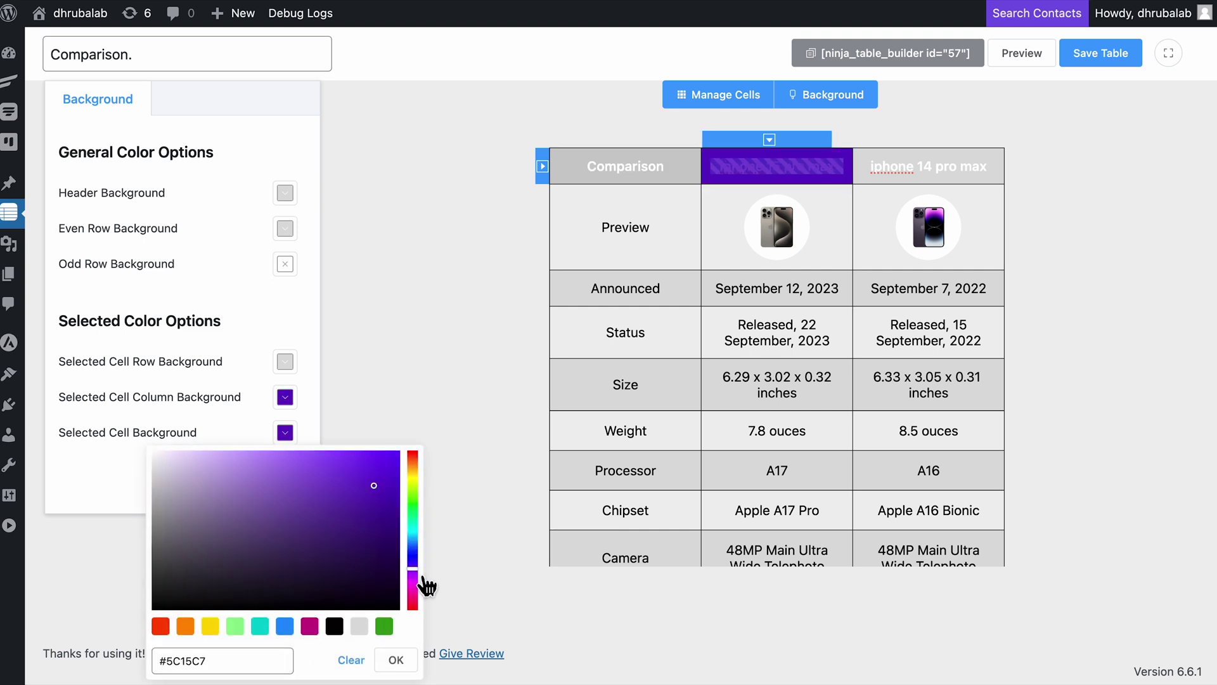
pyautogui.click(348, 487)
pyautogui.click(395, 660)
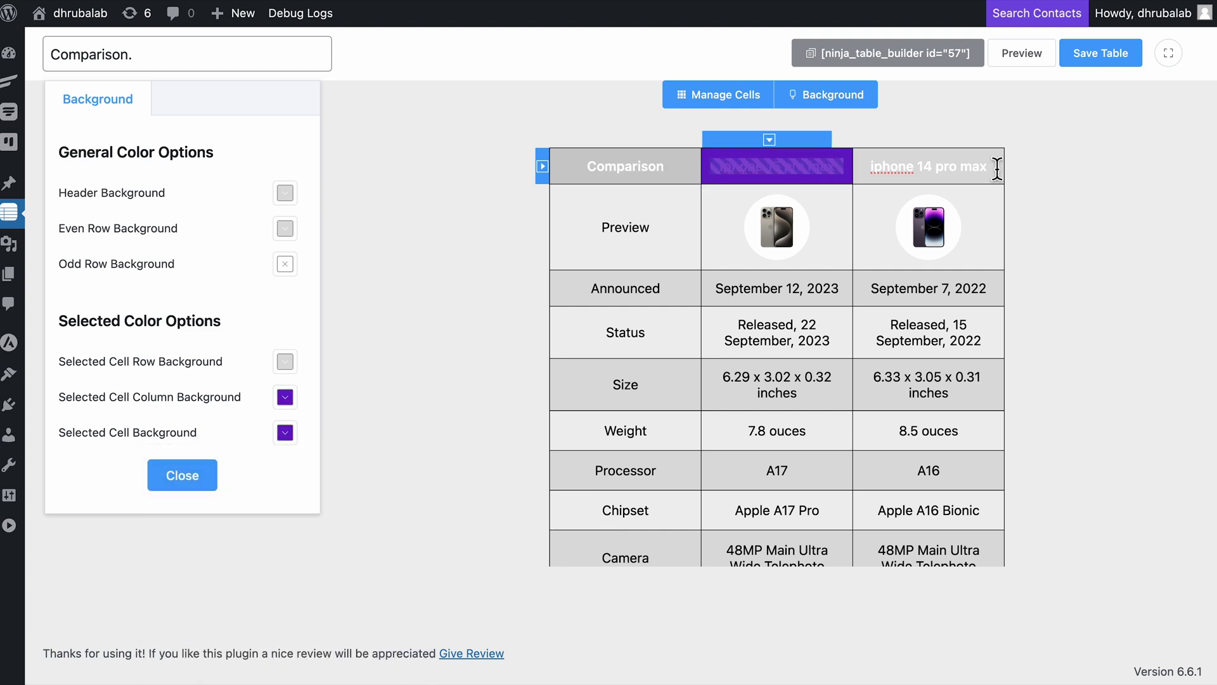
# Give the iphone 14 pro max header a blue background
pyautogui.click(997, 168)
pyautogui.click(284, 433)
pyautogui.click(296, 628)
pyautogui.click(395, 660)
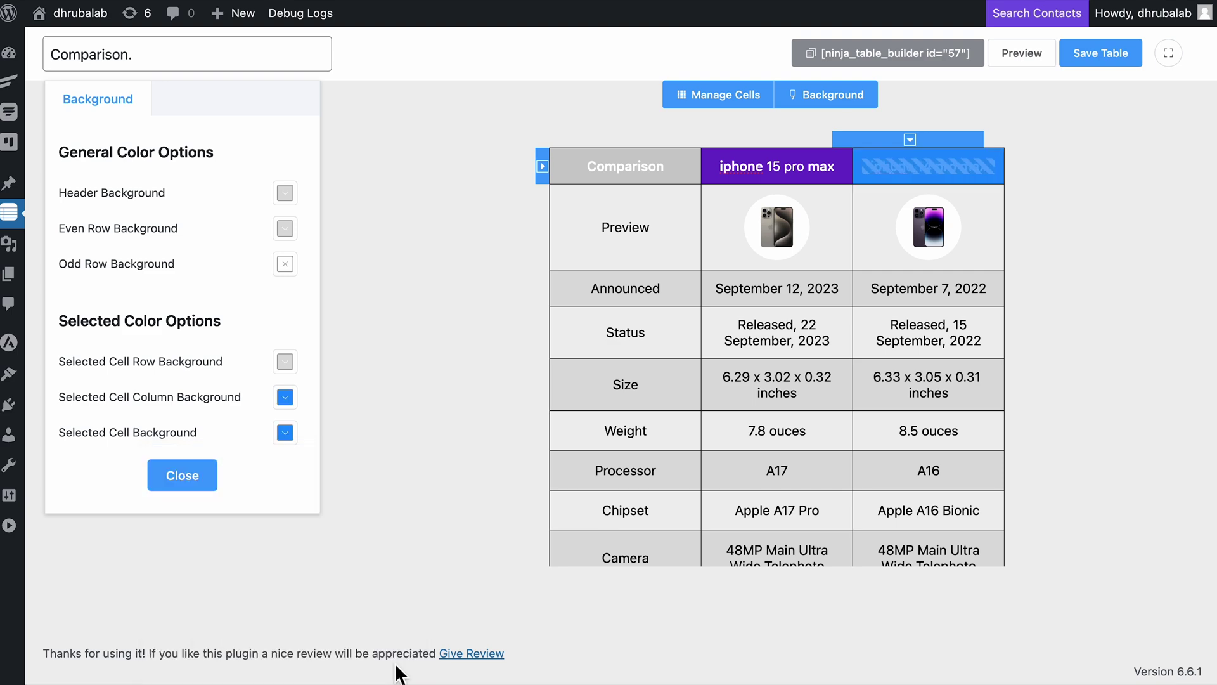
# Shade the iphone 15 column cells light purple and the iphone 14 cells light blue
pyautogui.click(669, 249)
pyautogui.click(284, 299)
pyautogui.click(394, 524)
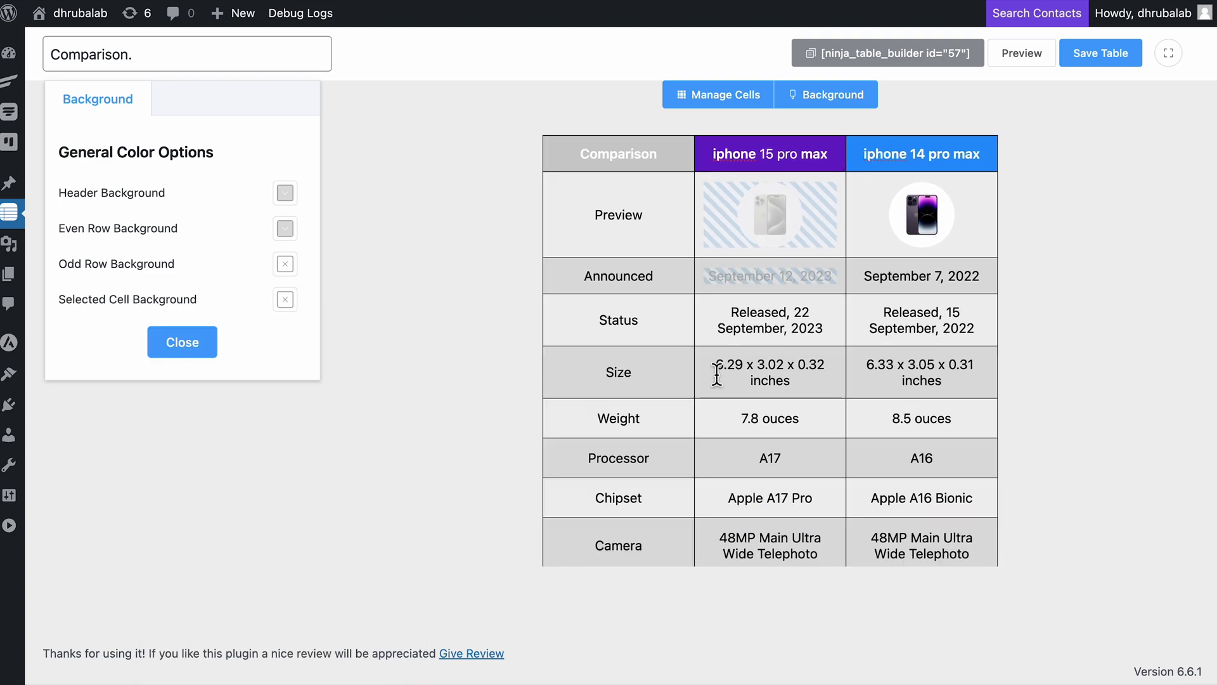
pyautogui.click(285, 299)
pyautogui.click(393, 525)
pyautogui.click(435, 497)
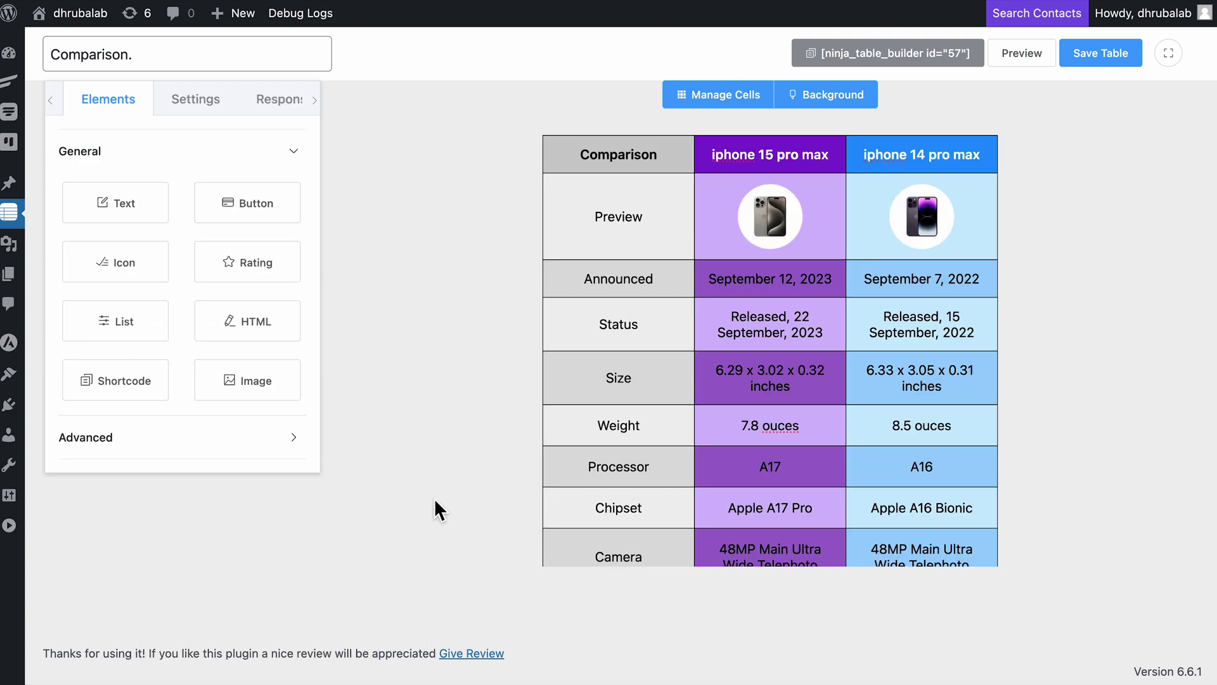
# Set the inner border size to 0 and the outer table border to 2
pyautogui.click(213, 113)
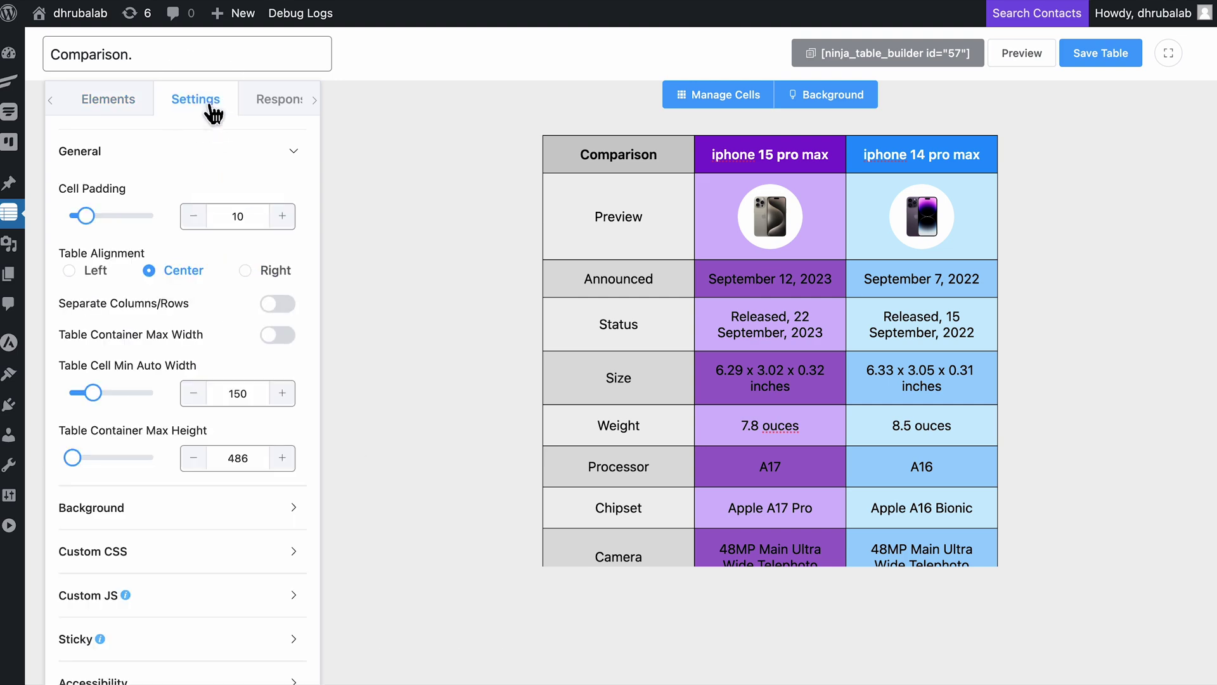
pyautogui.scroll(-3, 191, 558)
pyautogui.click(190, 565)
pyautogui.scroll(-5, 190, 555)
pyautogui.scroll(1, 187, 551)
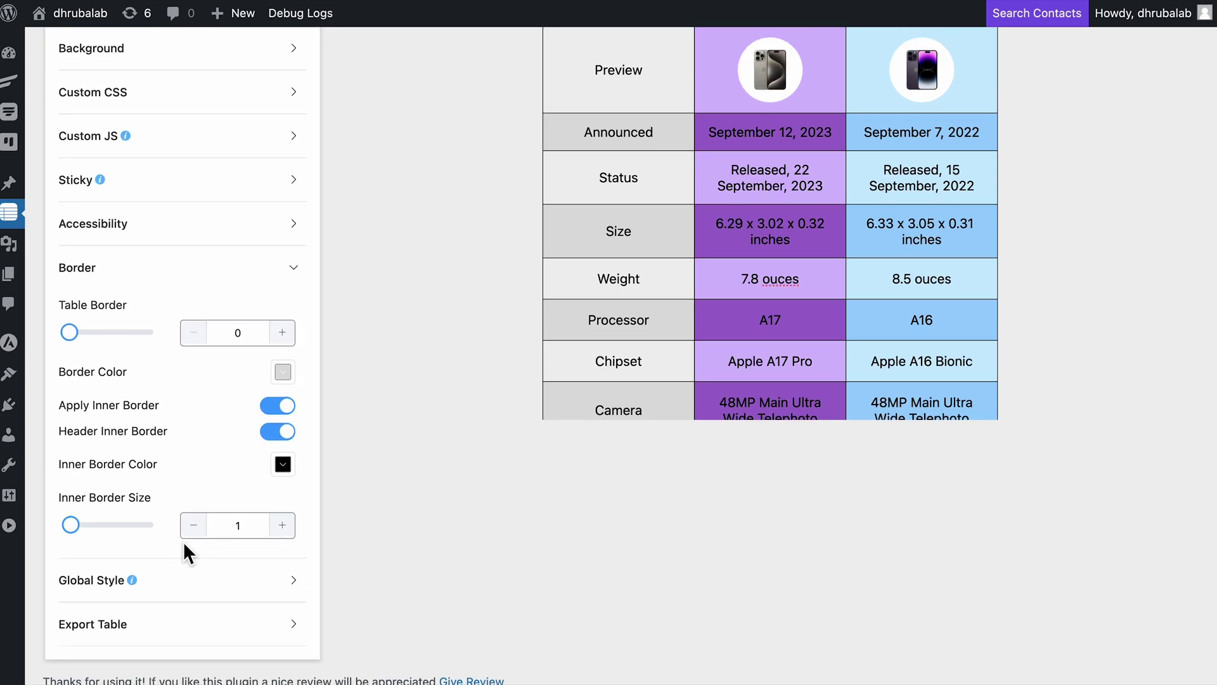
pyautogui.scroll(-2, 185, 549)
pyautogui.click(196, 531)
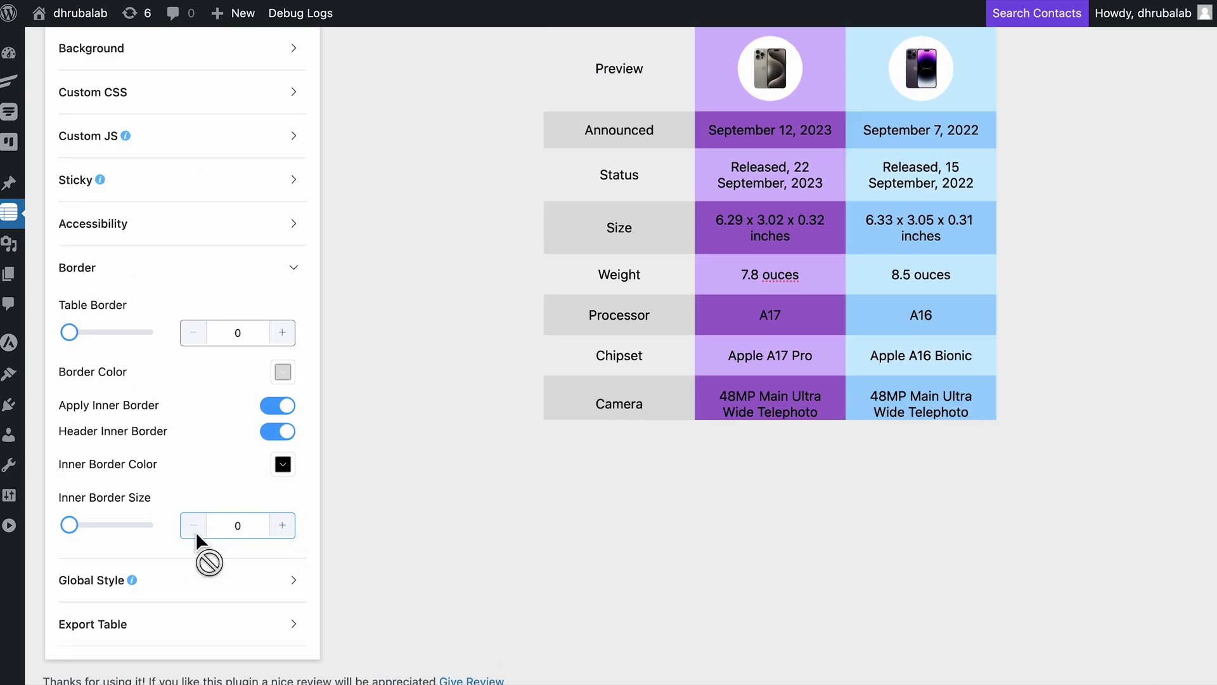
pyautogui.click(289, 343)
pyautogui.click(289, 343)
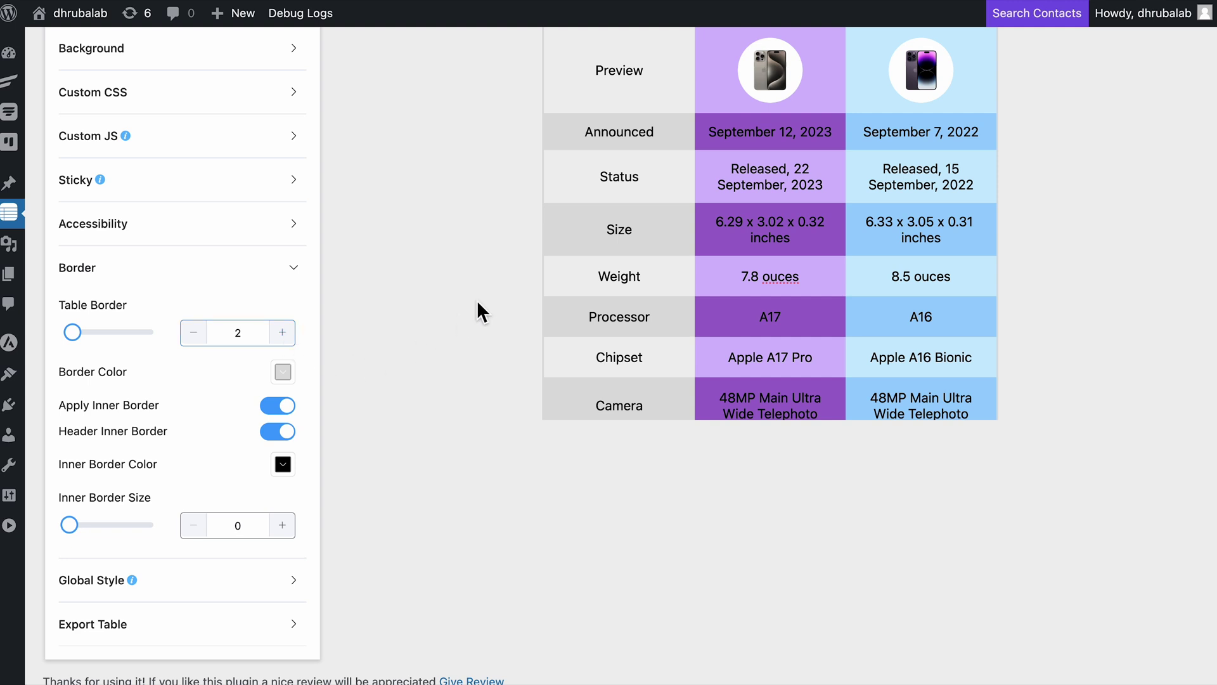
# Enable First Row Sticky so the header stays fixed while scrolling
pyautogui.scroll(4, 476, 302)
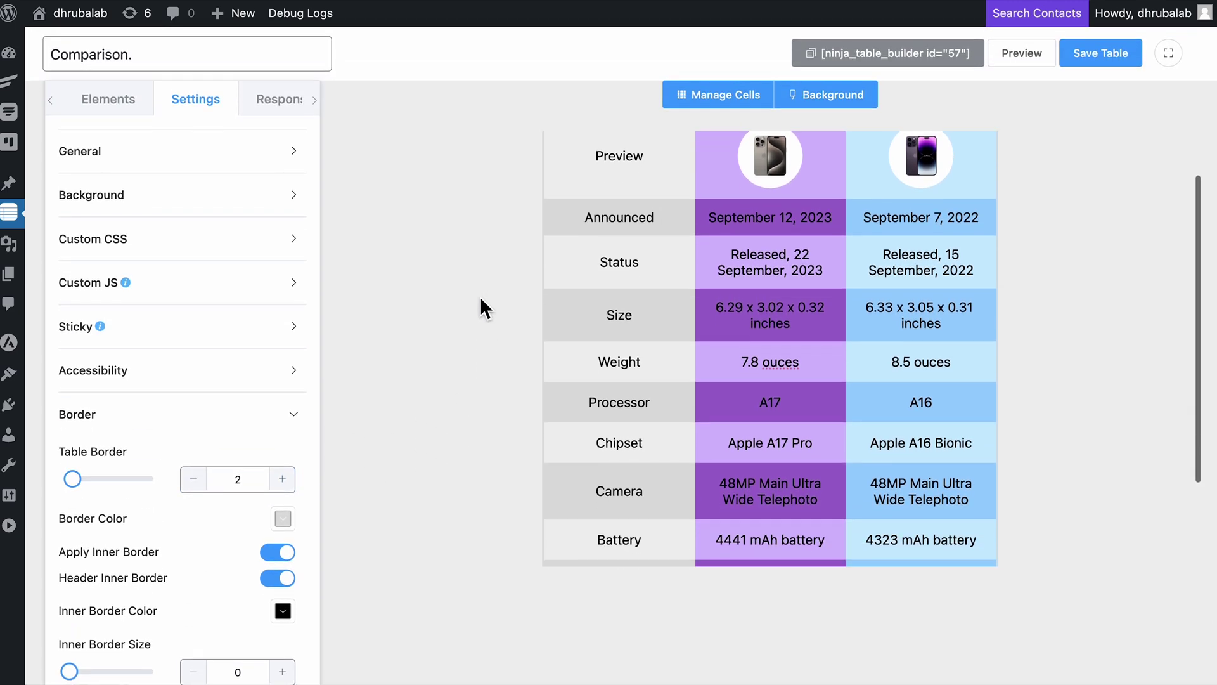
pyautogui.scroll(-3, 480, 298)
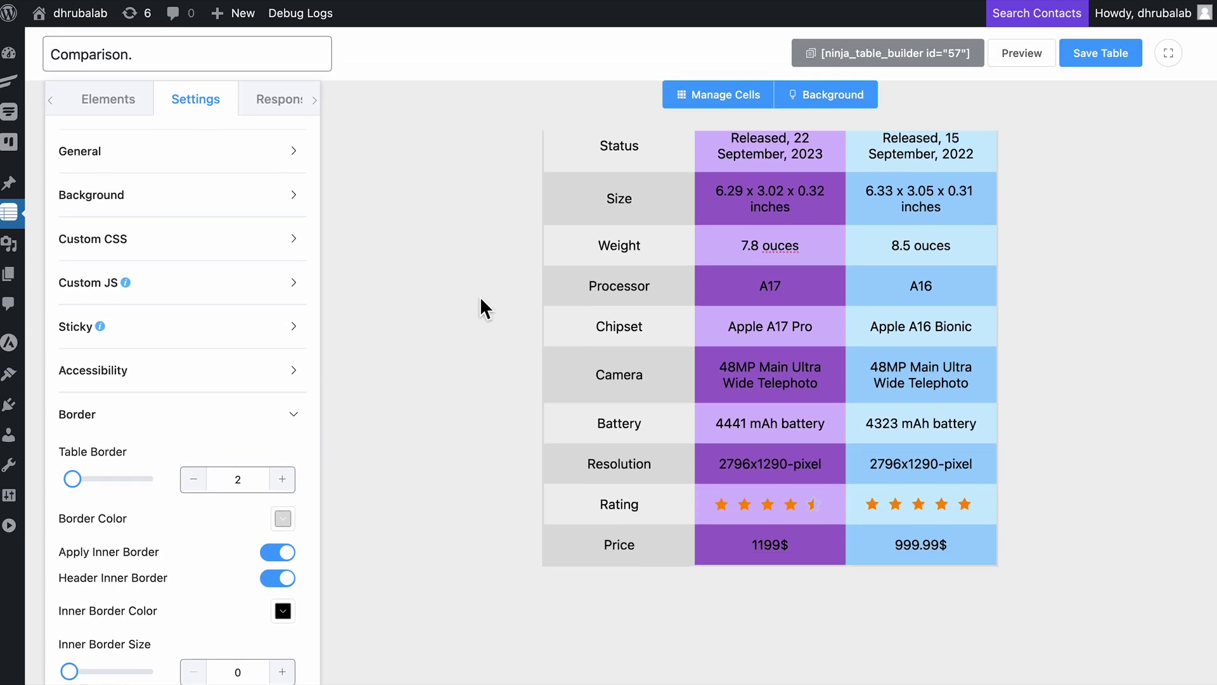
pyautogui.scroll(5, 481, 295)
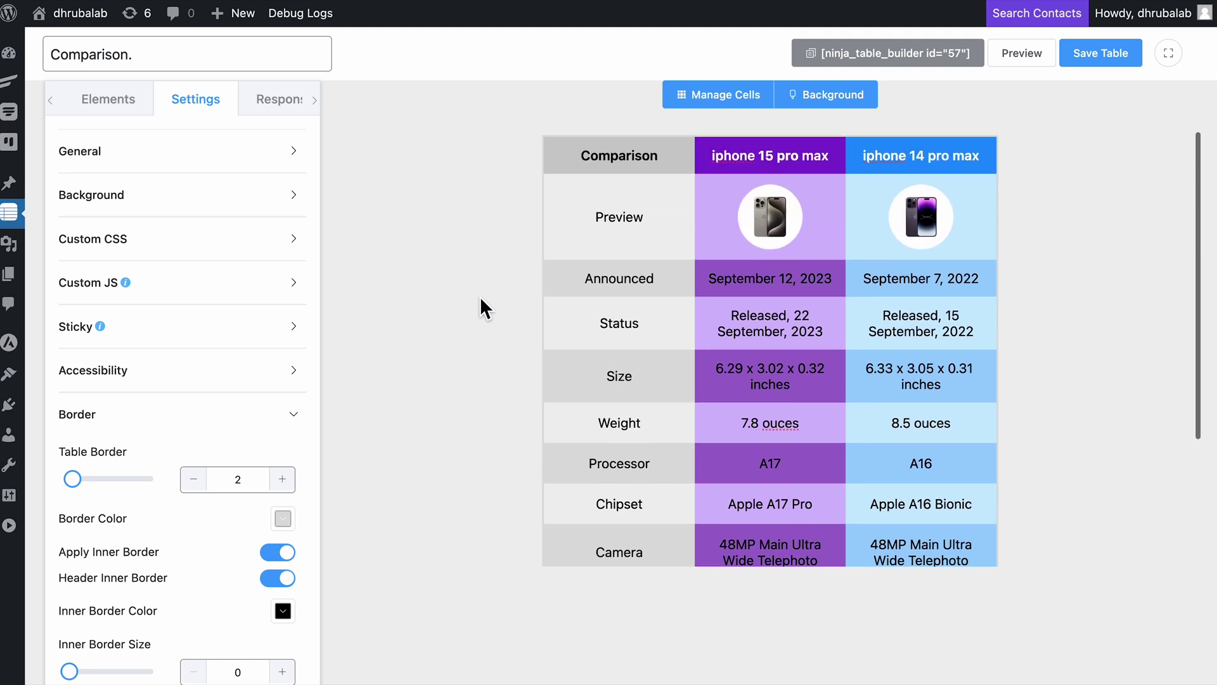
pyautogui.click(280, 327)
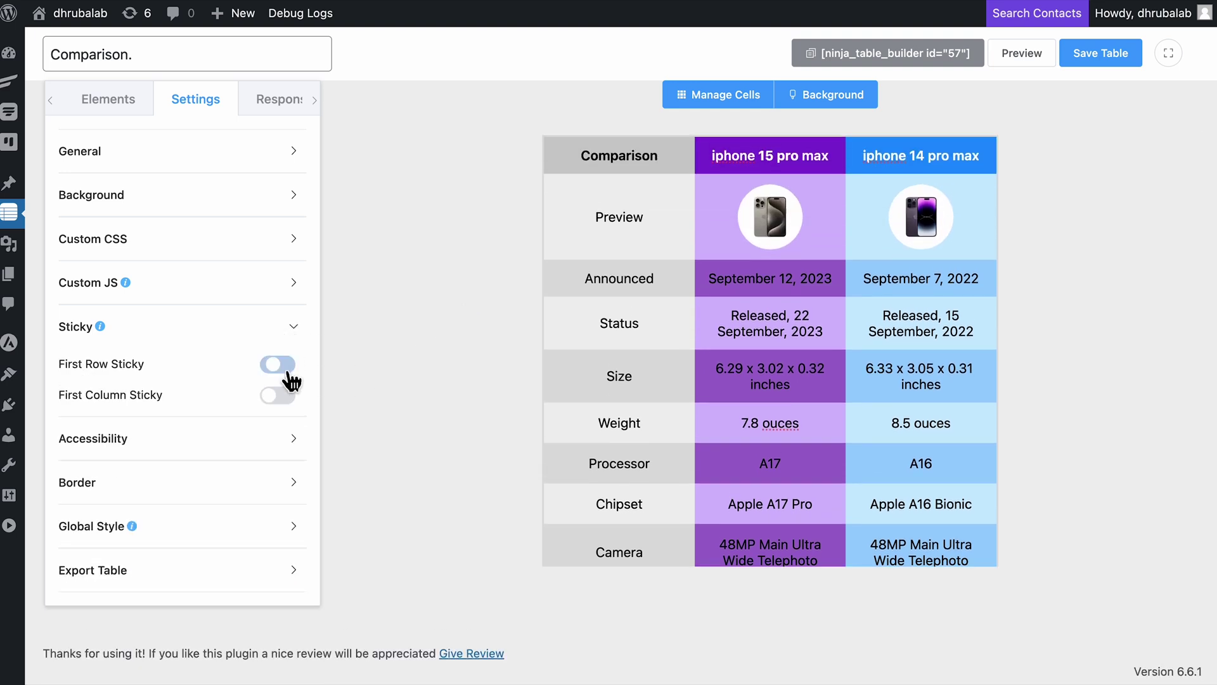
pyautogui.scroll(-5, 494, 421)
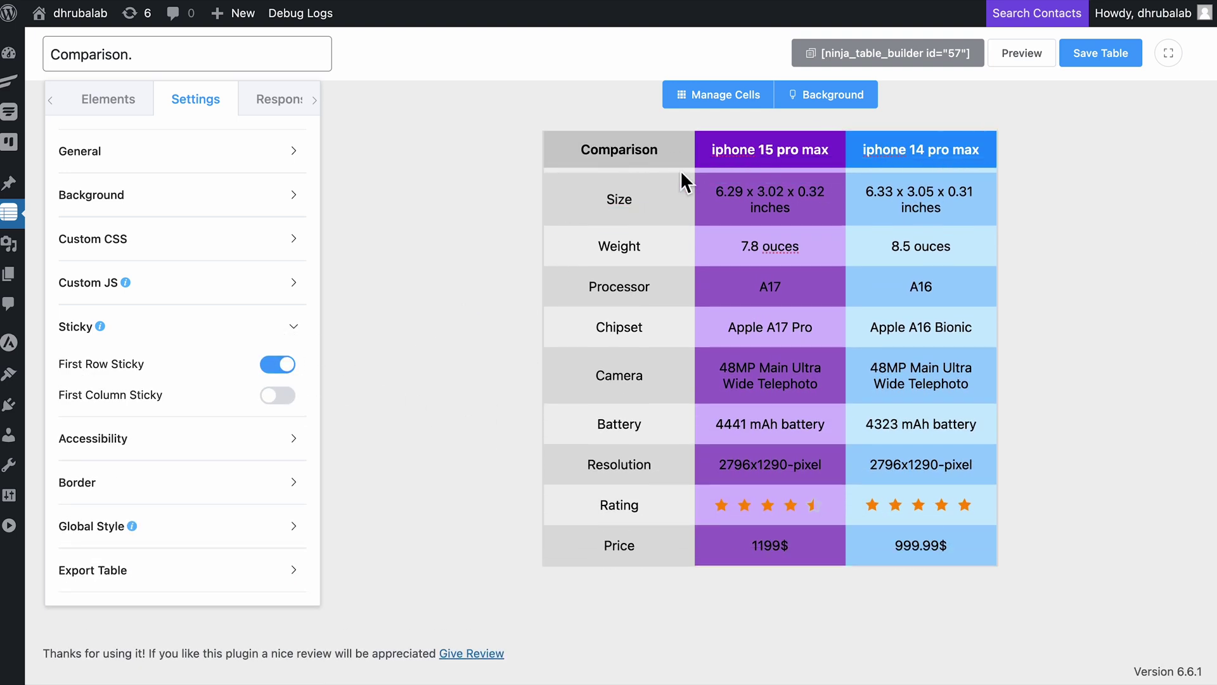
pyautogui.scroll(1, 508, 306)
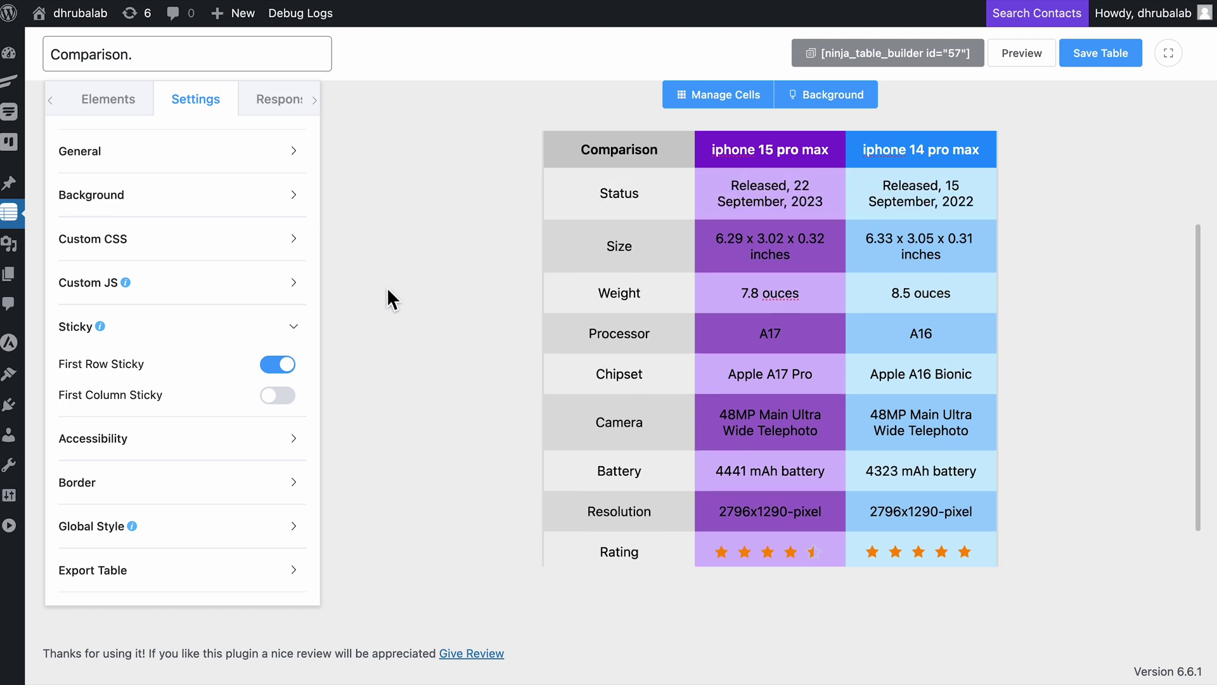
pyautogui.click(279, 100)
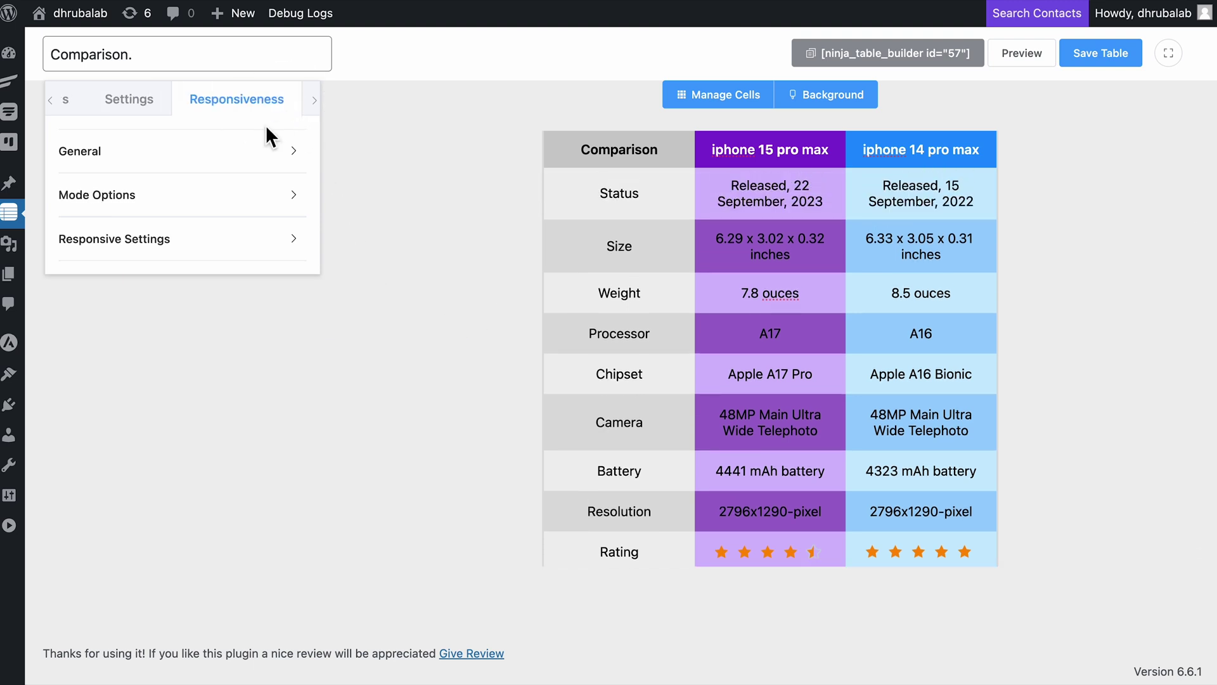
# Check the responsiveness mode options, then save the Comparison table and view its preview page
pyautogui.click(248, 203)
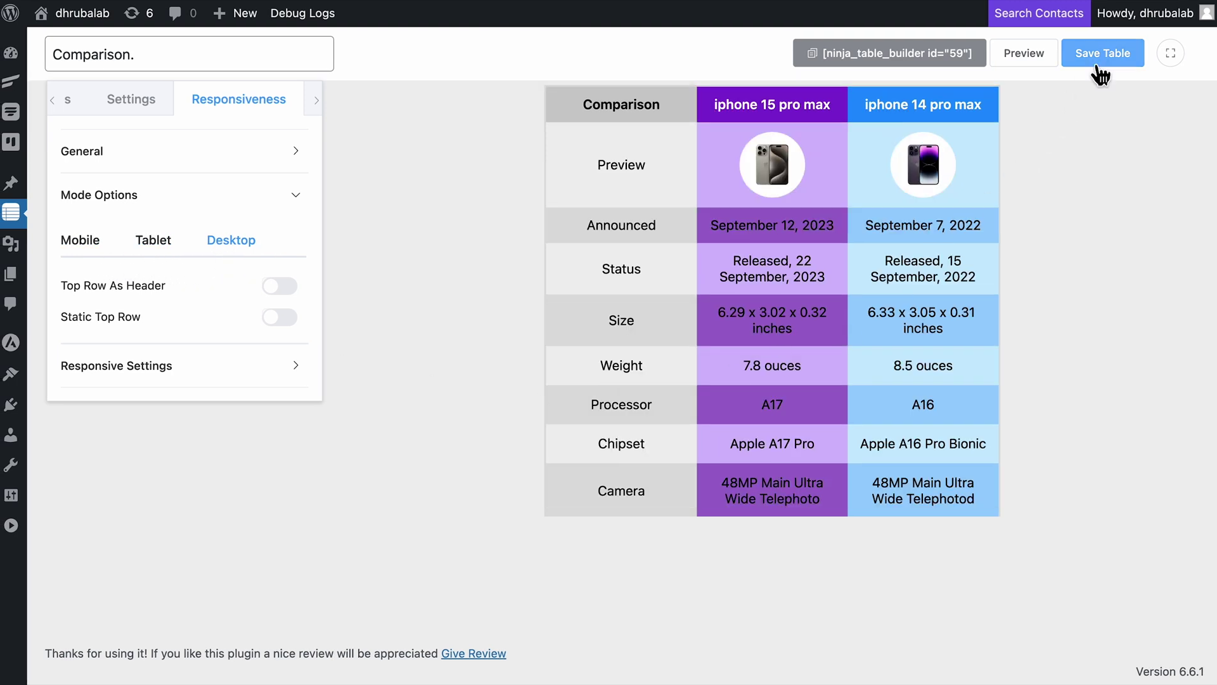
pyautogui.click(1099, 61)
pyautogui.click(1024, 53)
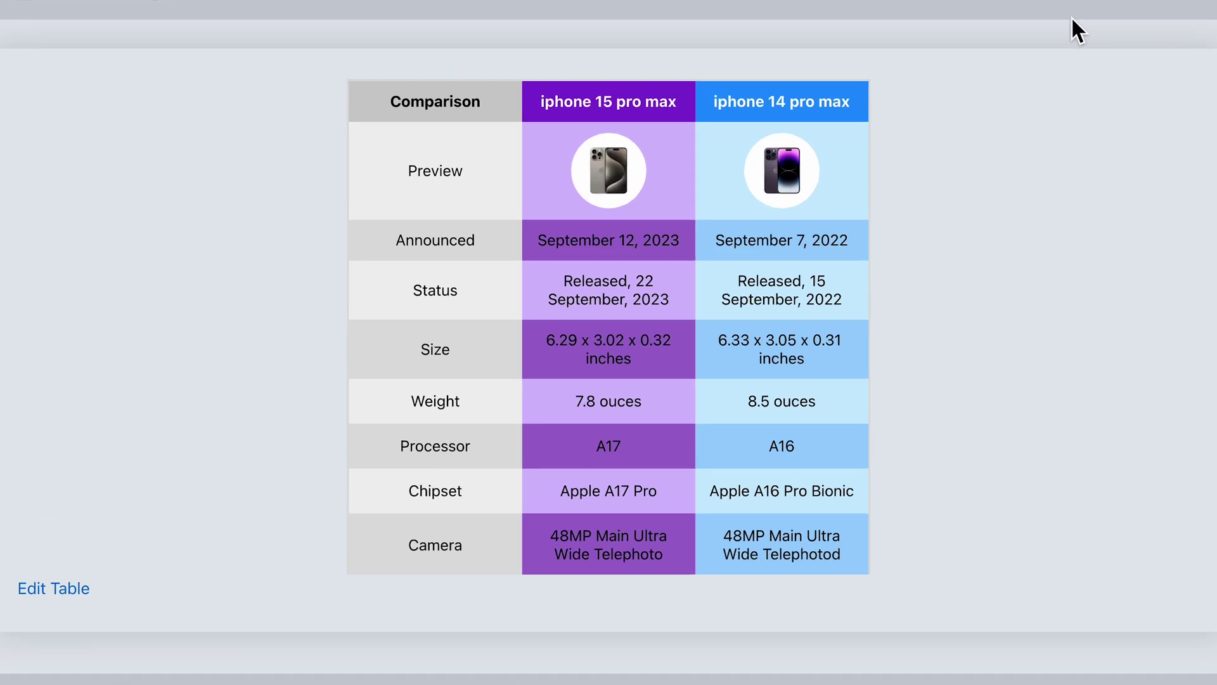
pyautogui.scroll(-3, 979, 344)
pyautogui.scroll(4, 979, 344)
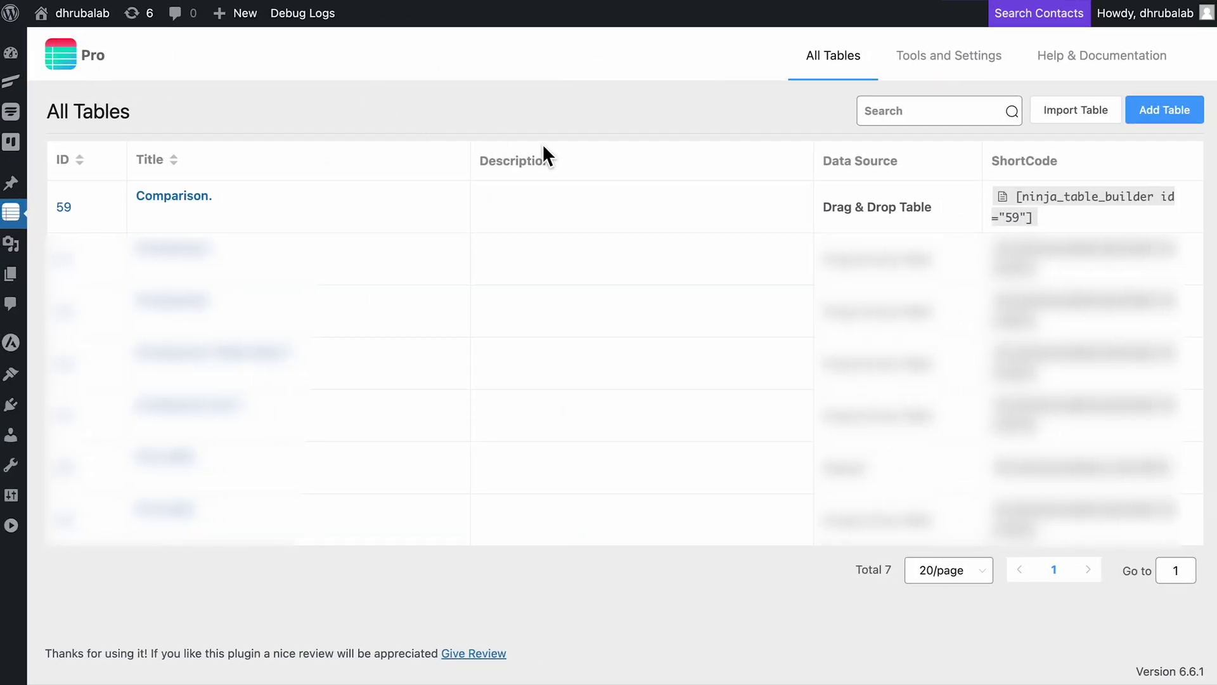
# Embed the table shortcode after the design section, update the post, and check the live table
pyautogui.click(1005, 198)
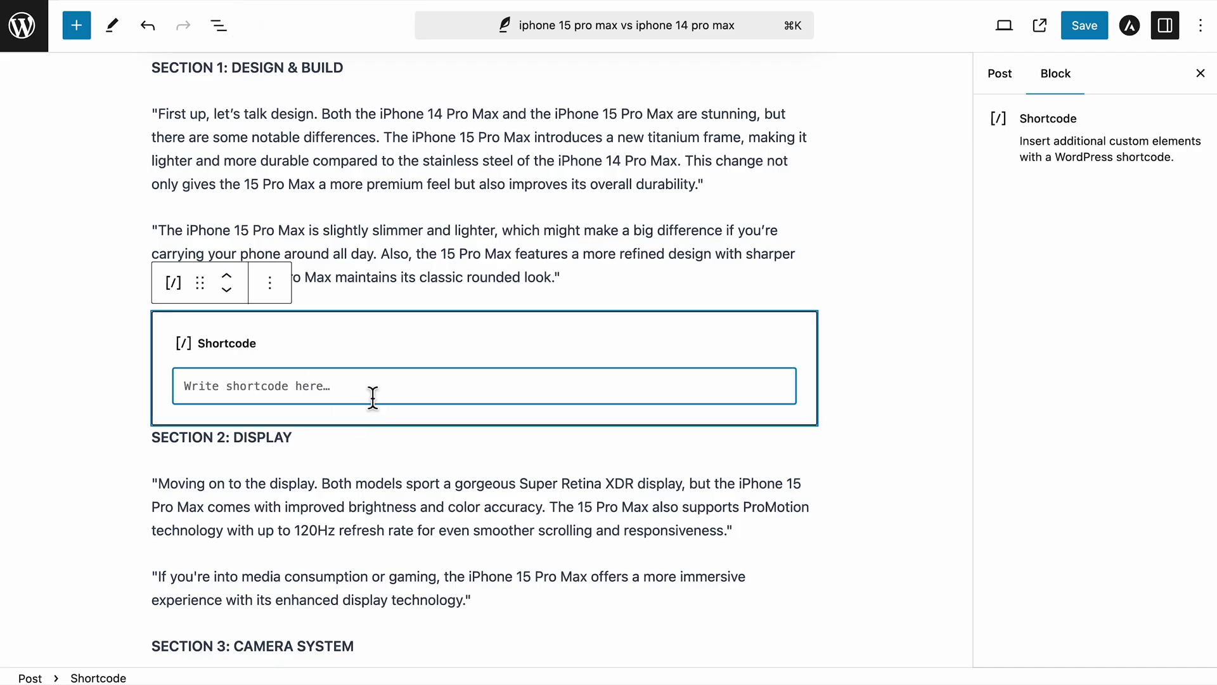
pyautogui.click(1084, 25)
pyautogui.click(1040, 25)
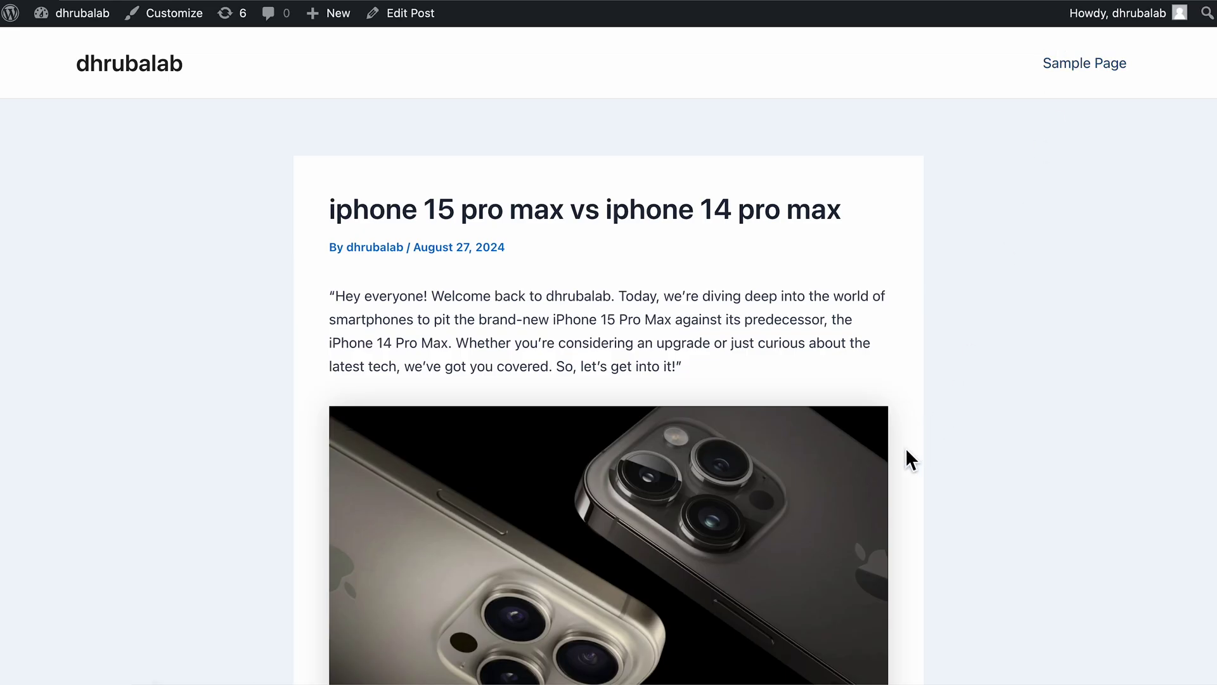
pyautogui.scroll(-10, 905, 447)
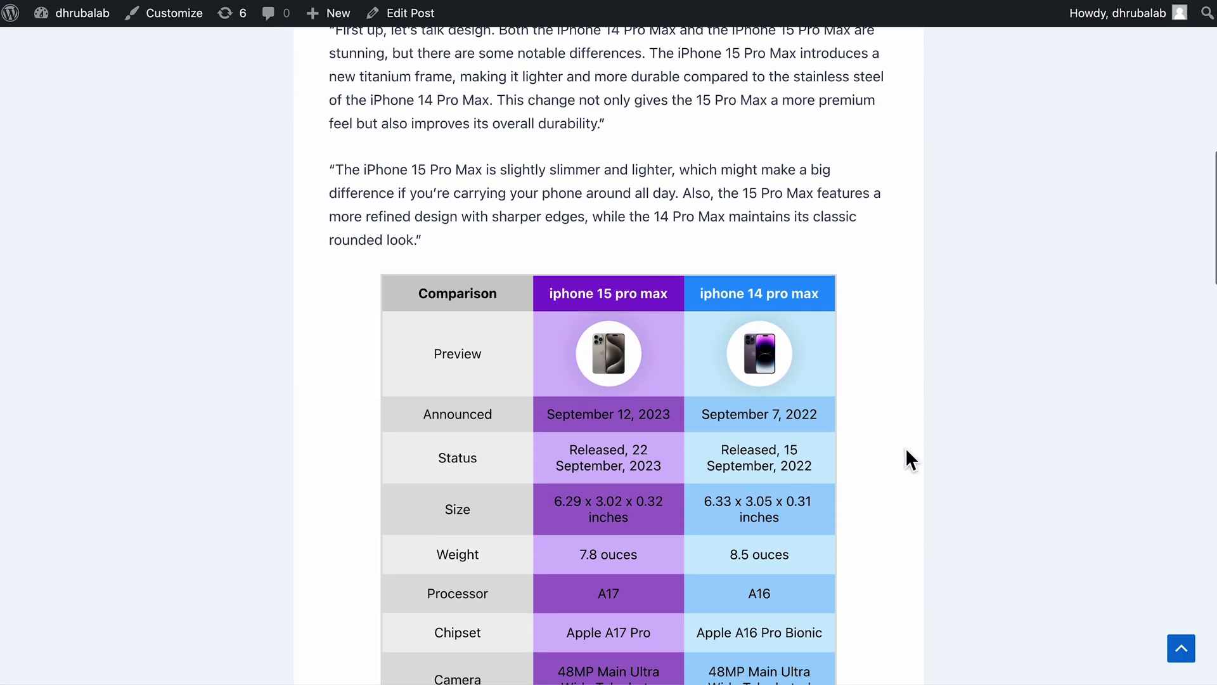
pyautogui.scroll(1, 905, 458)
pyautogui.scroll(-2, 905, 458)
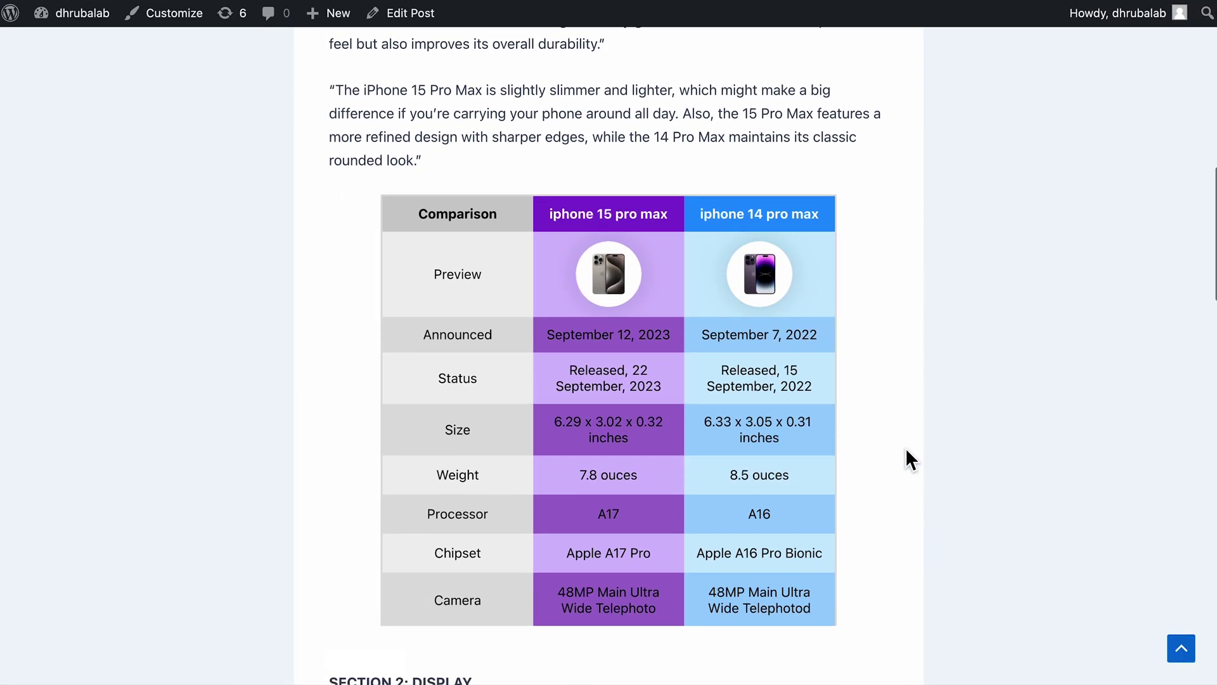
pyautogui.scroll(-4, 788, 485)
pyautogui.scroll(4, 788, 485)
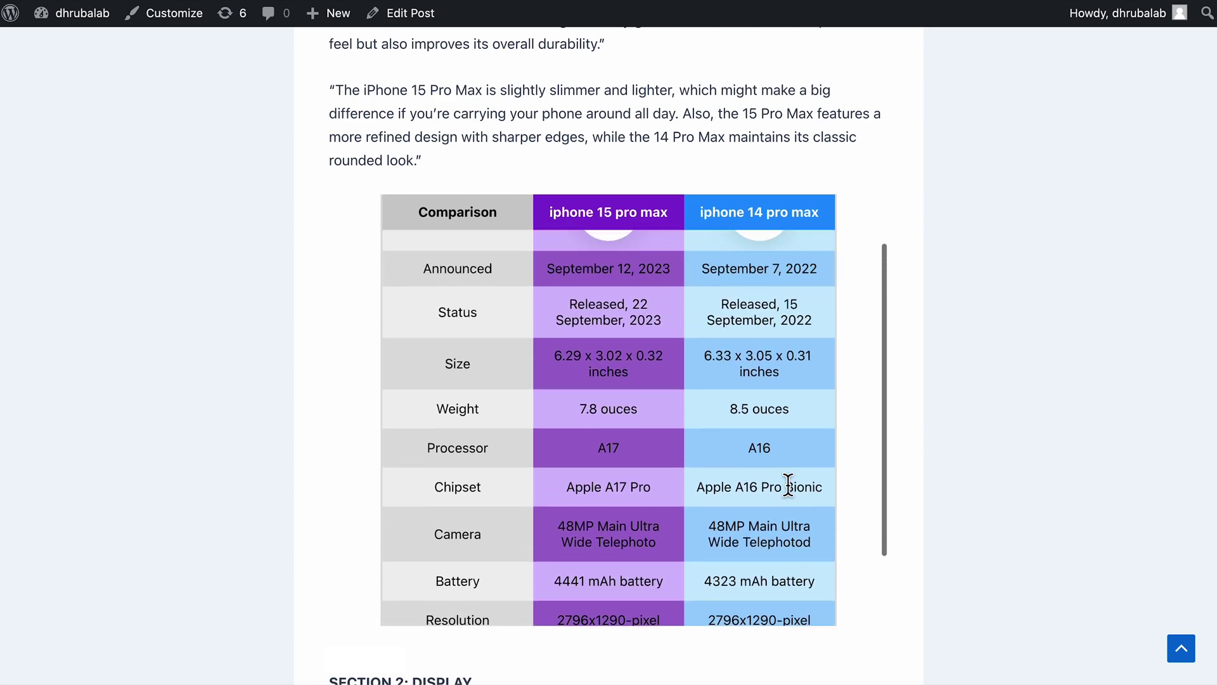
pyautogui.scroll(10, 870, 377)
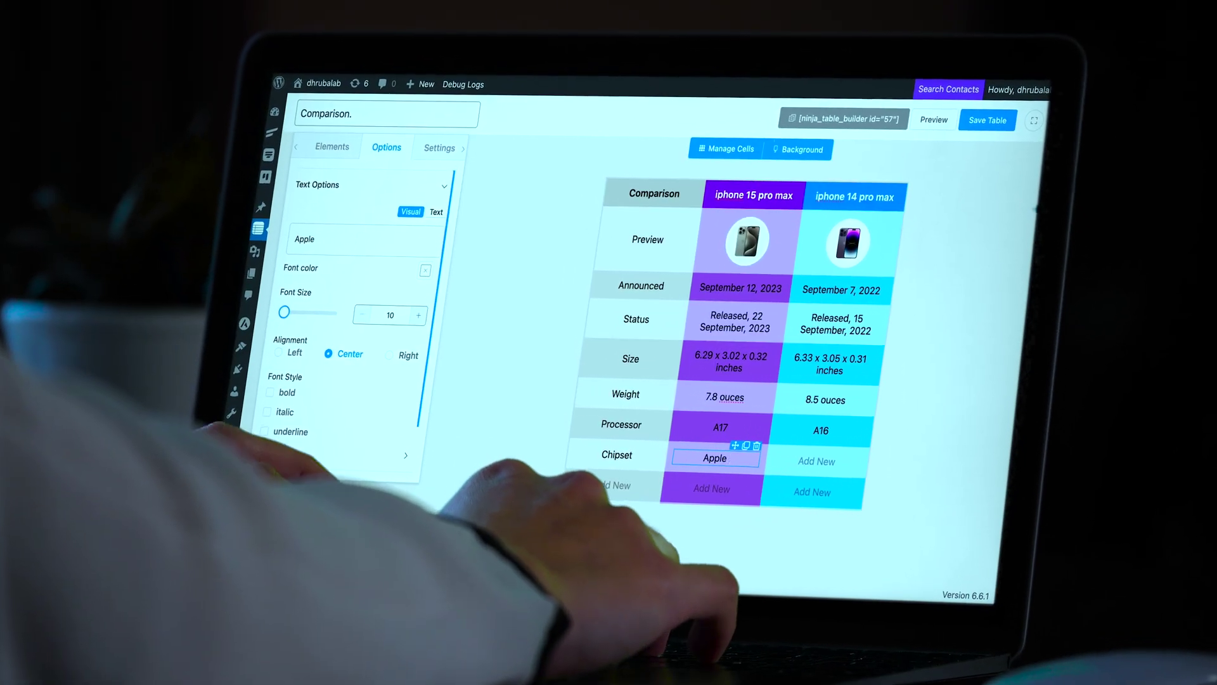
# Complete the iphone 15 pro max Chipset cell so it reads 'Apple A17 Pro'
pyautogui.write('A17 Pro')
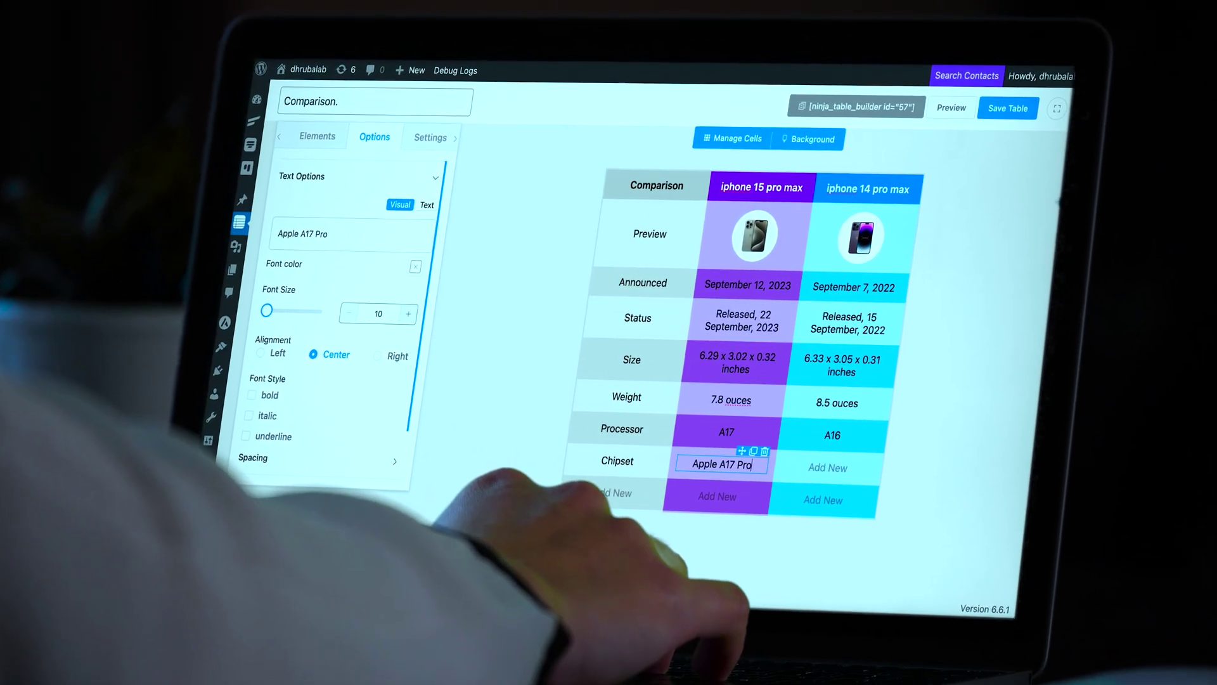